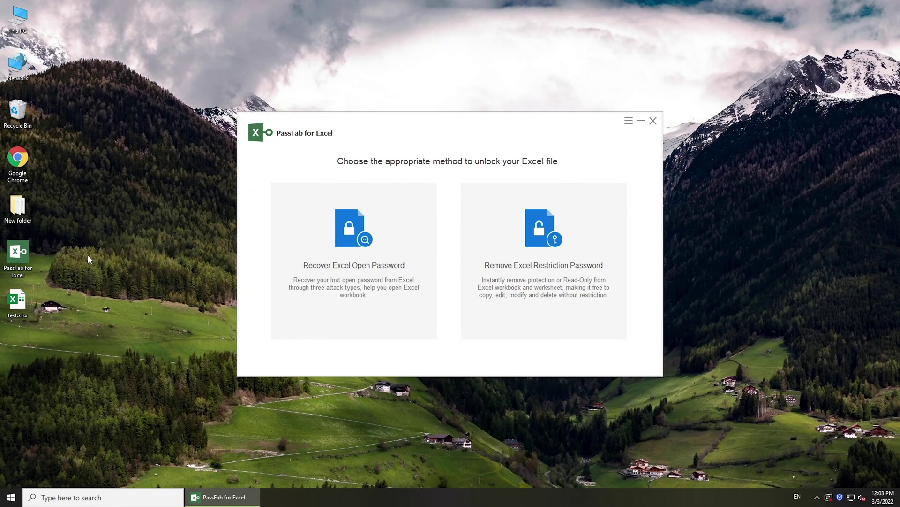
Step: Import test.xlsx for open-password recovery and download the latest attack dictionary
{"action": "left_click", "coordinate": [357, 233]}
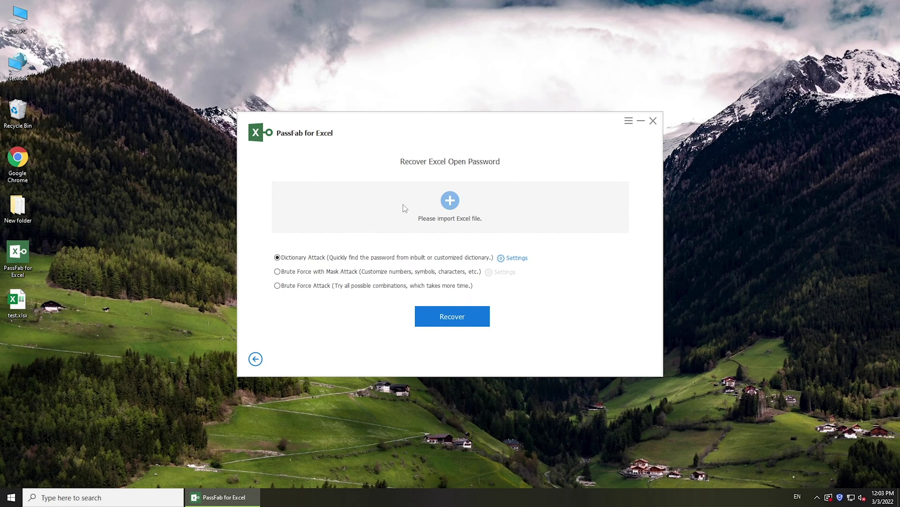
{"action": "left_click_drag", "start_coordinate": [21, 303], "coordinate": [447, 223]}
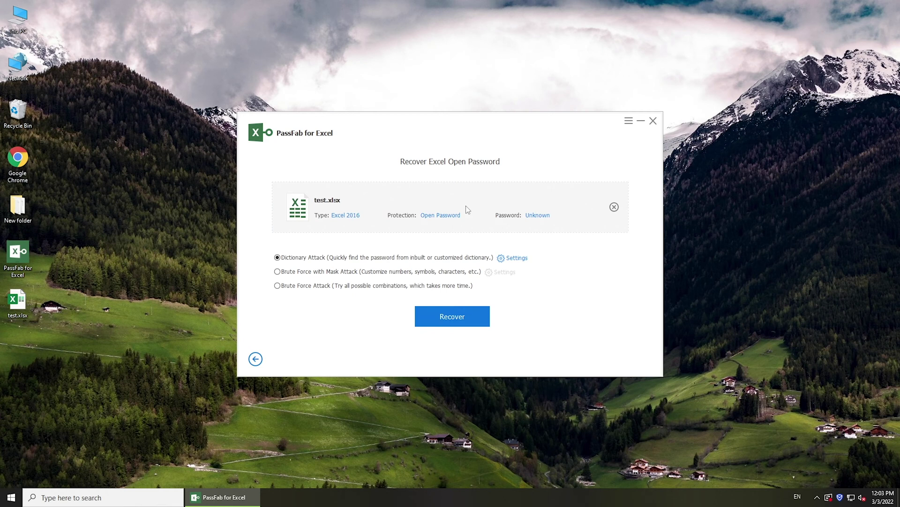
{"action": "left_click", "coordinate": [510, 259]}
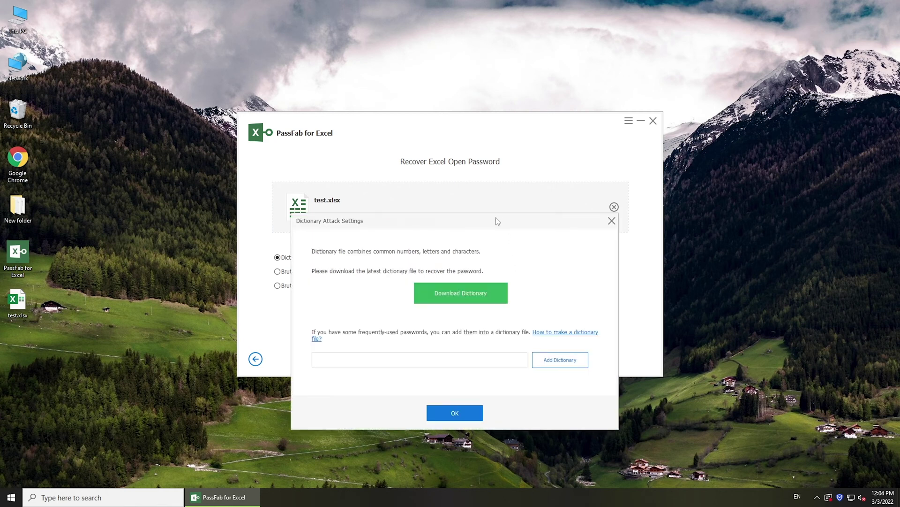
{"action": "left_click_drag", "start_coordinate": [497, 219], "coordinate": [495, 176]}
{"action": "left_click", "coordinate": [476, 256]}
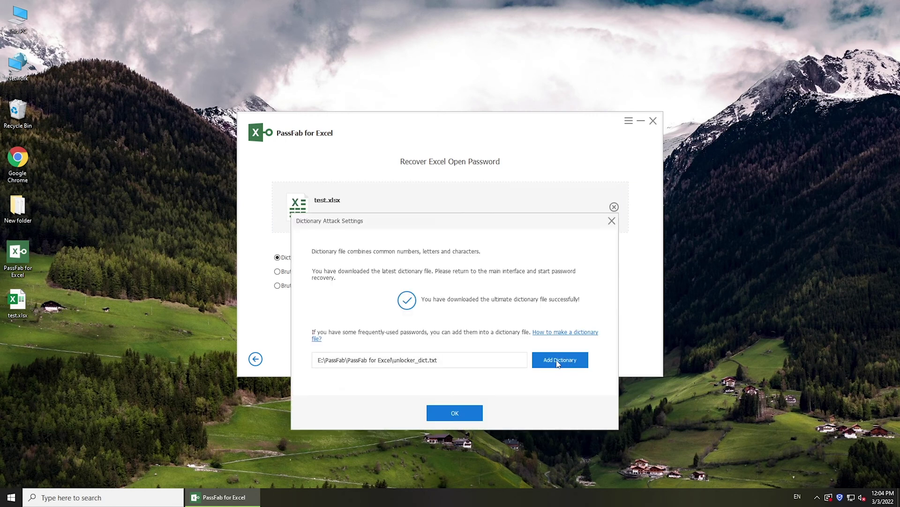
{"action": "left_click", "coordinate": [565, 362]}
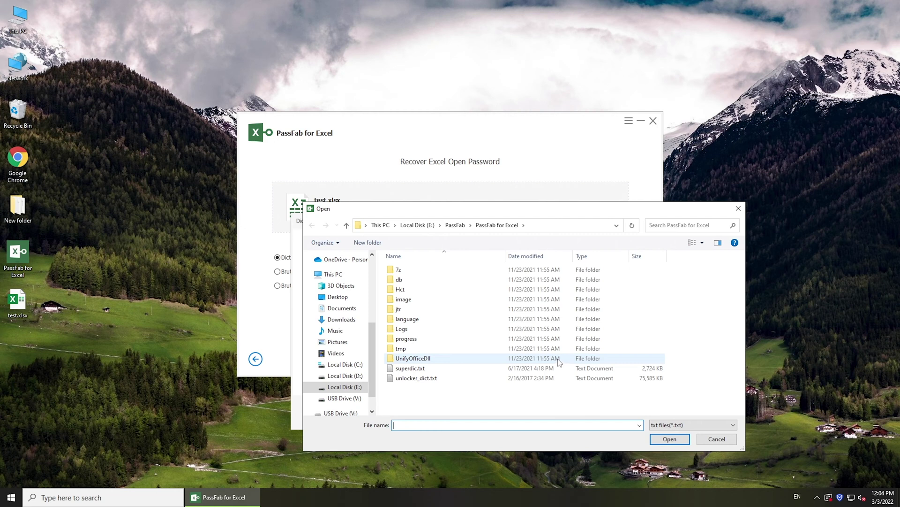
{"action": "left_click", "coordinate": [721, 442]}
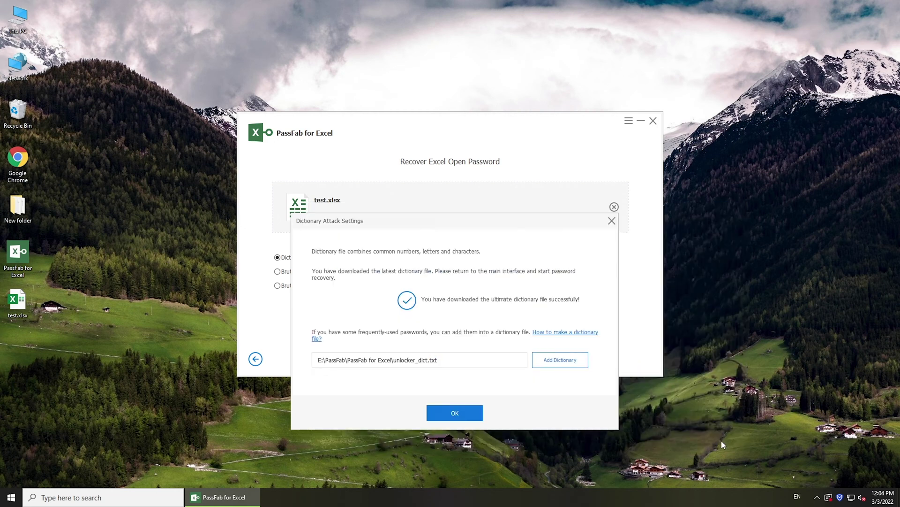
{"action": "left_click_drag", "start_coordinate": [516, 221], "coordinate": [504, 195]}
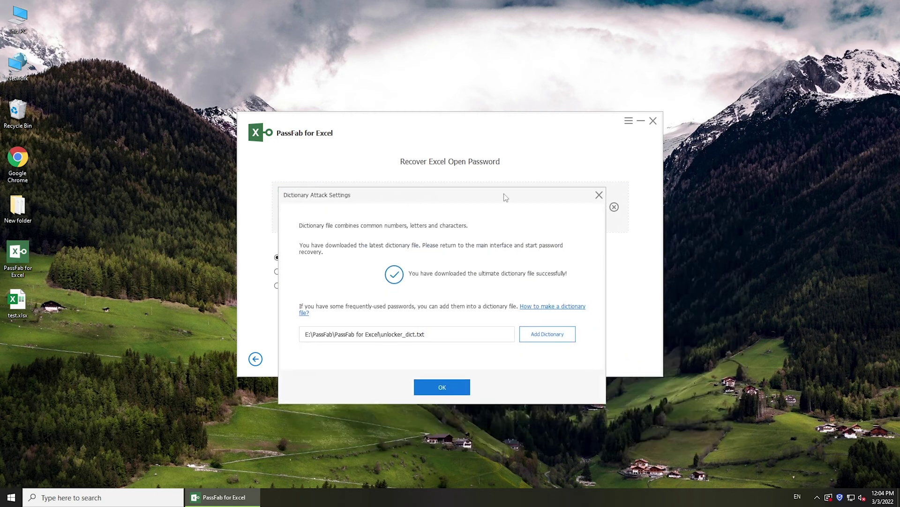
{"action": "left_click", "coordinate": [599, 195]}
Step: Select Brute Force with Mask Attack and set the maximum password length to 5
{"action": "left_click", "coordinate": [278, 272]}
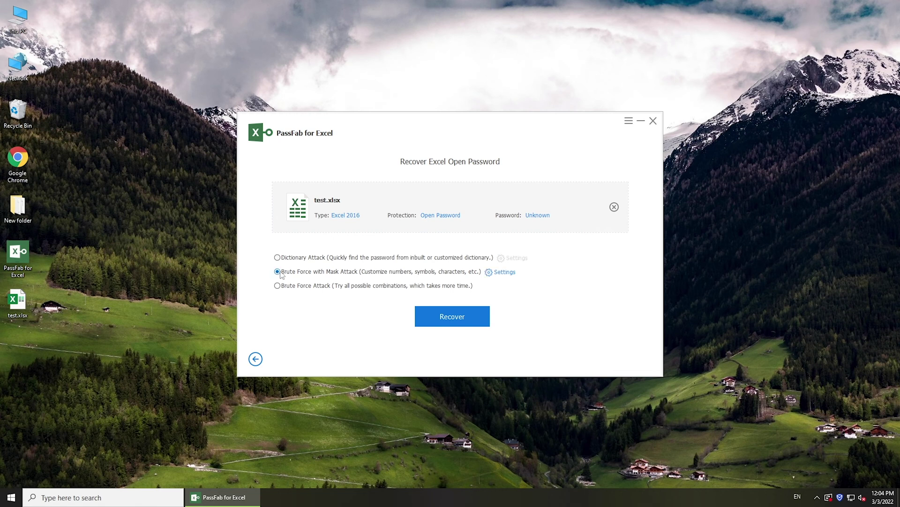
{"action": "left_click", "coordinate": [491, 273]}
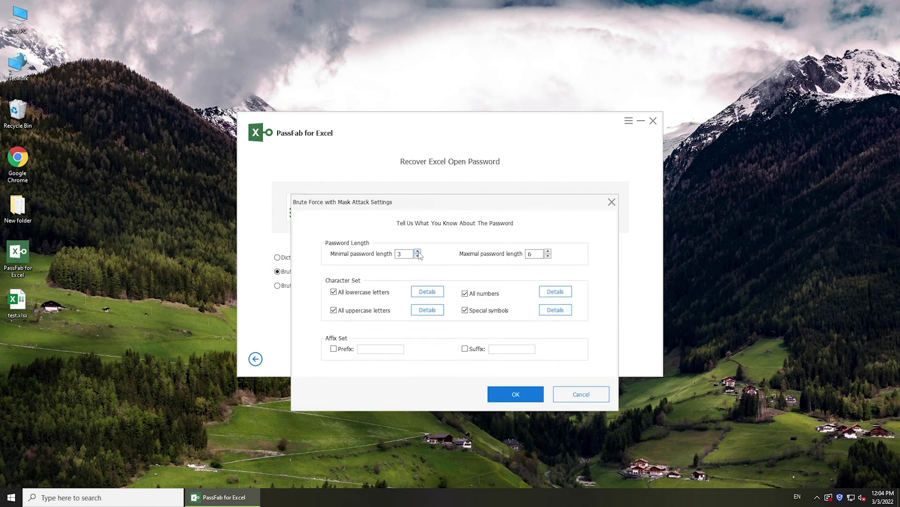
{"action": "left_click", "coordinate": [548, 250]}
Step: Review the lowercase, number and symbol sets, toggle suffix and prefix, then discard the changes
{"action": "left_click", "coordinate": [425, 293]}
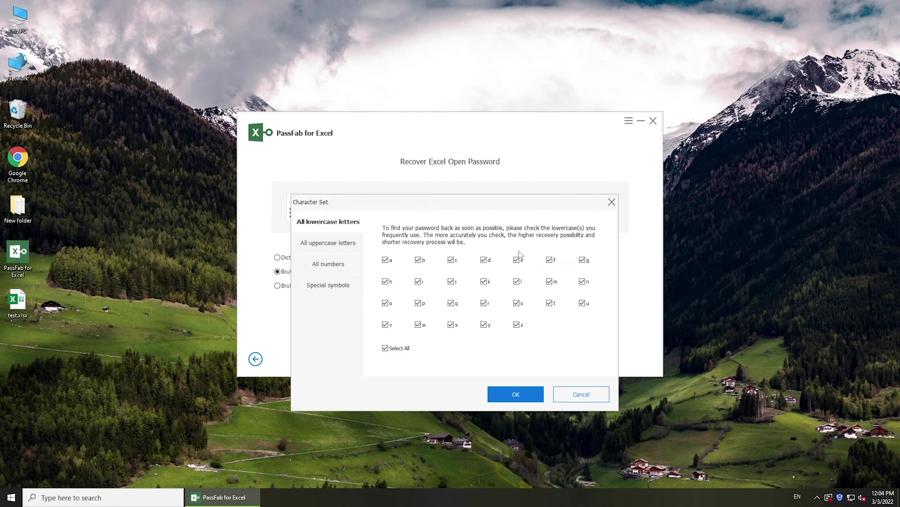
{"action": "left_click", "coordinate": [611, 202]}
{"action": "left_click", "coordinate": [556, 292]}
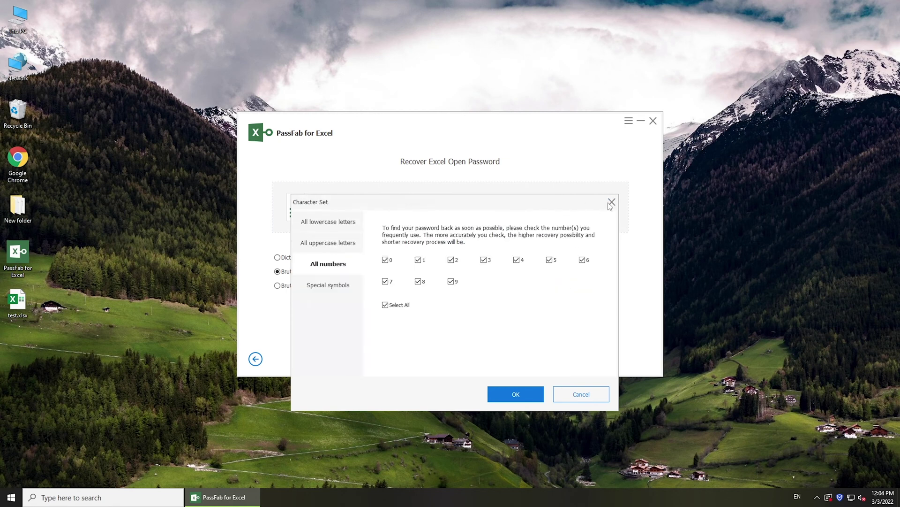
{"action": "left_click", "coordinate": [612, 203]}
{"action": "left_click", "coordinate": [556, 312]}
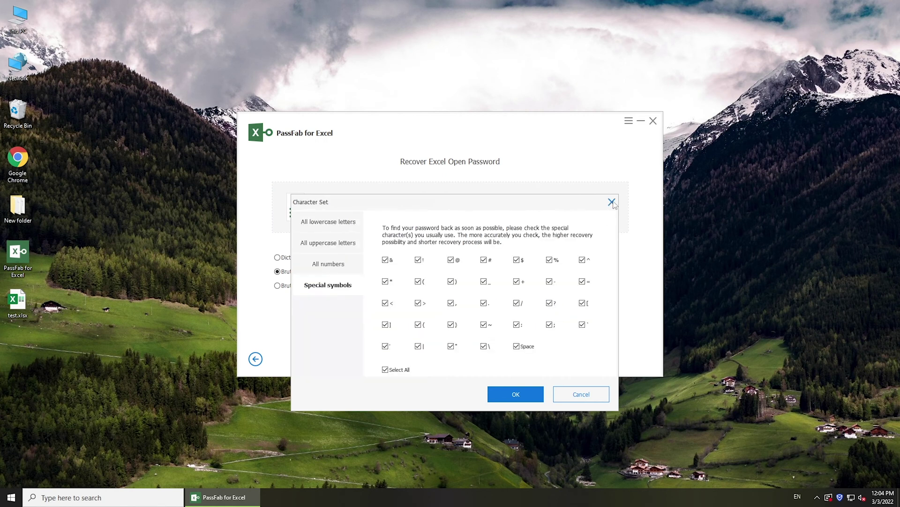
{"action": "left_click", "coordinate": [611, 203]}
{"action": "left_click", "coordinate": [465, 348]}
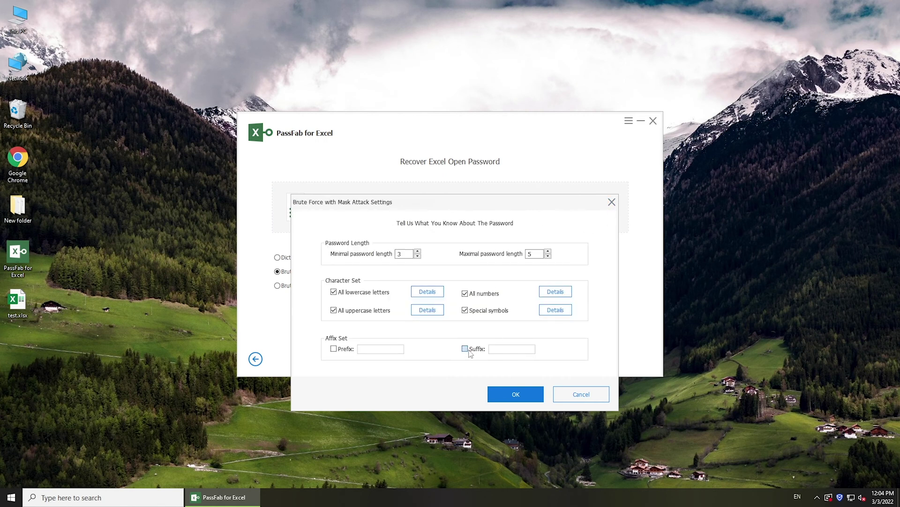
{"action": "left_click", "coordinate": [333, 348]}
{"action": "left_click", "coordinate": [581, 394]}
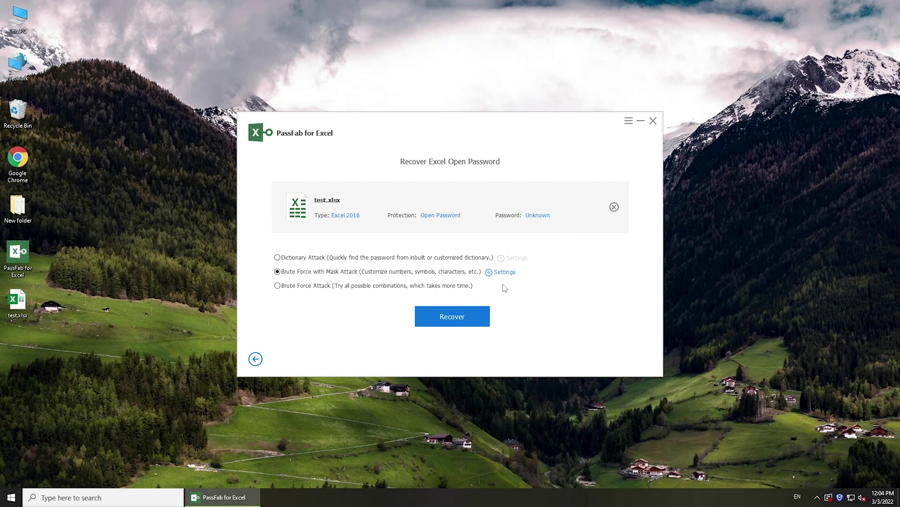
{"action": "left_click", "coordinate": [277, 286]}
{"action": "left_click", "coordinate": [452, 322]}
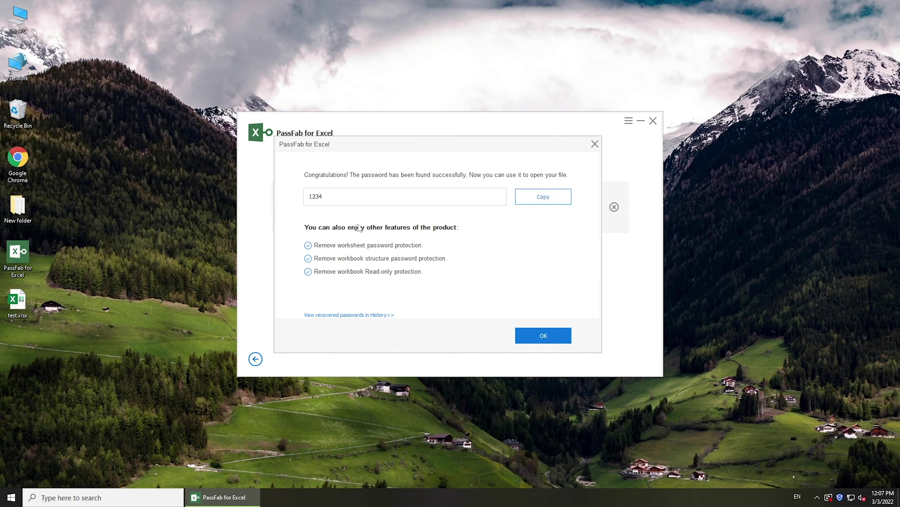
Step: Open test.xlsx in Excel using the pasted recovered password
{"action": "double_click", "coordinate": [18, 302]}
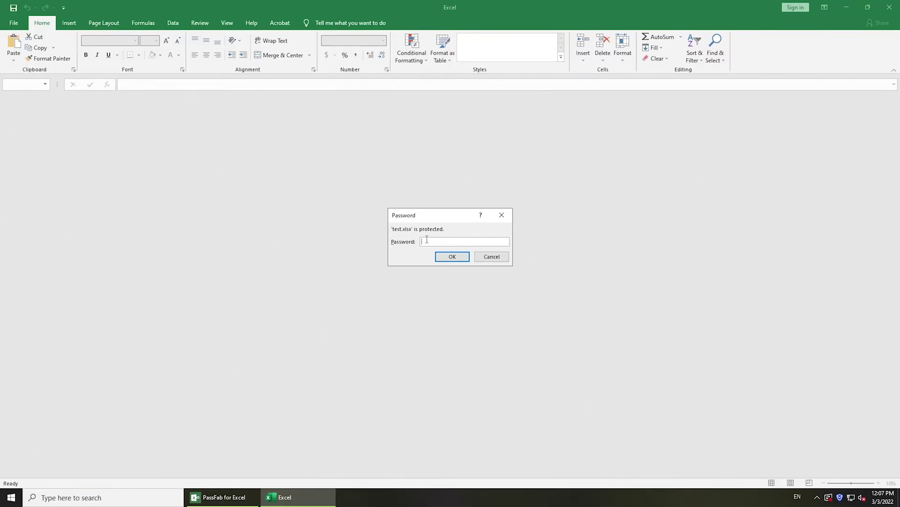
{"action": "right_click", "coordinate": [427, 242]}
{"action": "left_click", "coordinate": [445, 266]}
{"action": "left_click", "coordinate": [452, 258]}
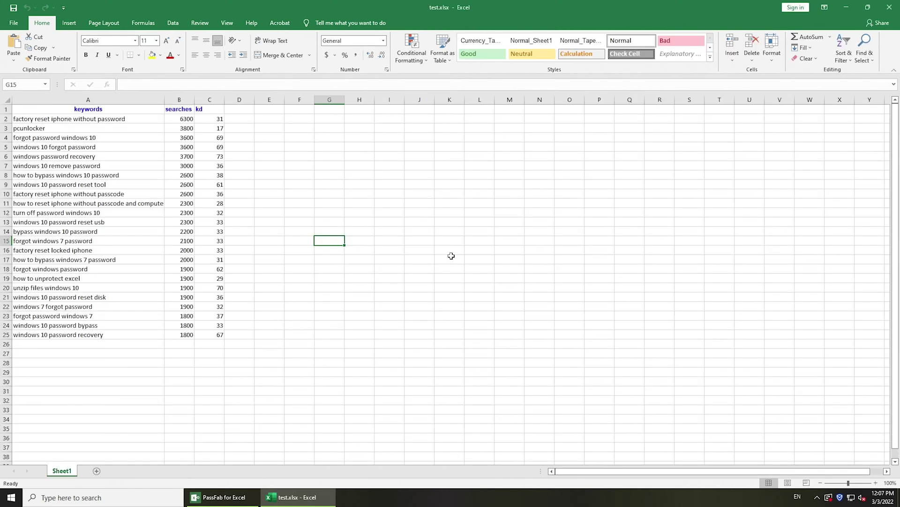
Step: Start entering the note 'got excel' in cell A26 below the keywords
{"action": "left_click", "coordinate": [243, 213]}
{"action": "key", "text": "ctrl+Up"}
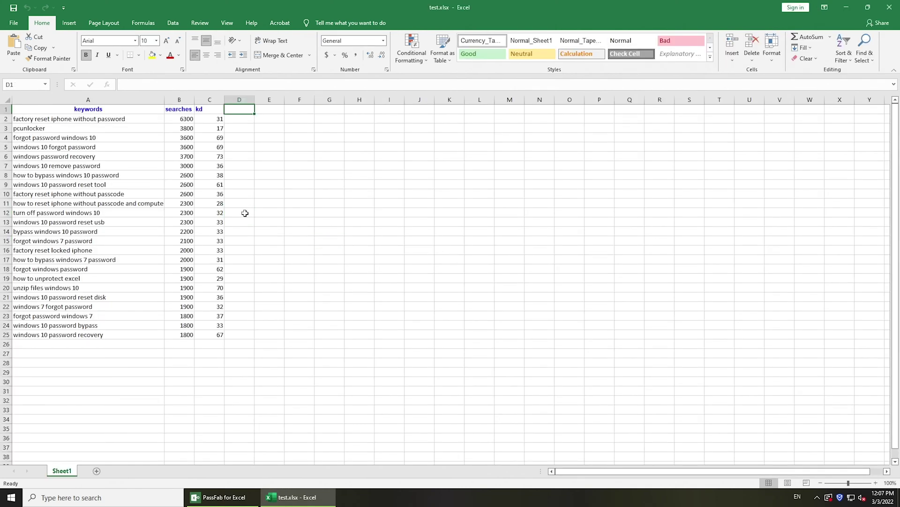
{"action": "double_click", "coordinate": [246, 212]}
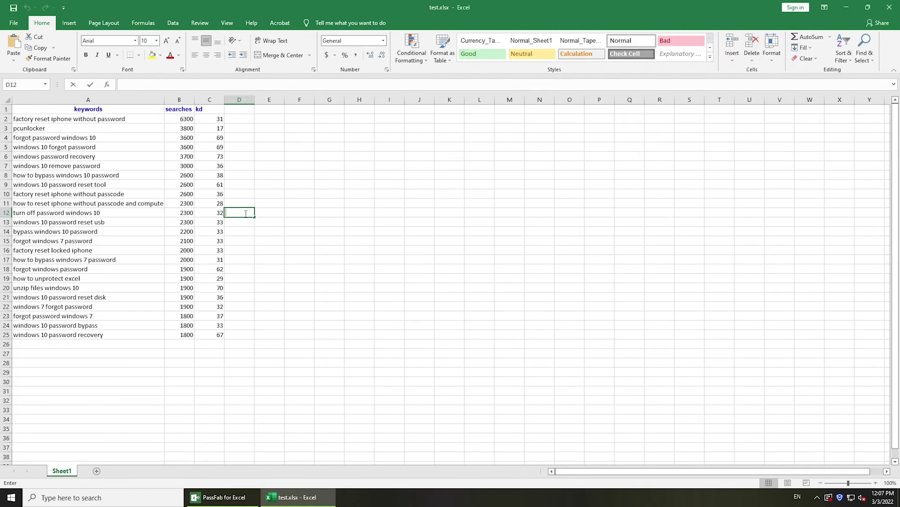
{"action": "double_click", "coordinate": [212, 345]}
{"action": "left_click", "coordinate": [240, 342]}
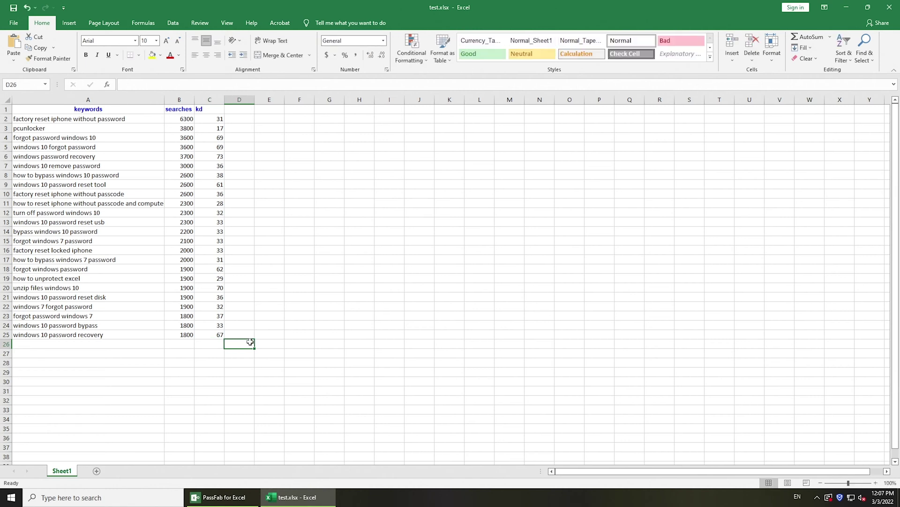
{"action": "double_click", "coordinate": [137, 346]}
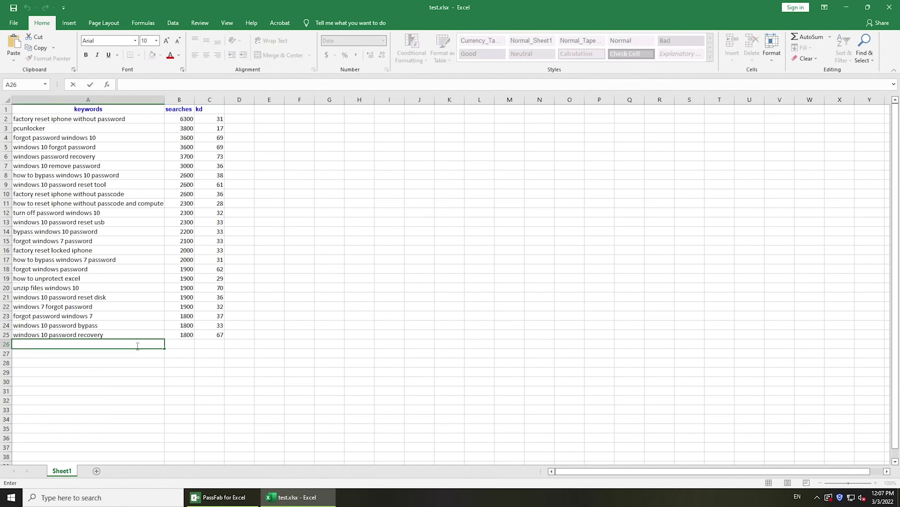
{"action": "type", "text": "go"}
{"action": "type", "text": "password"}
Step: Commit the A26 note and reach File > Info > Protect Workbook > Encrypt with Password
{"action": "key", "text": "Return"}
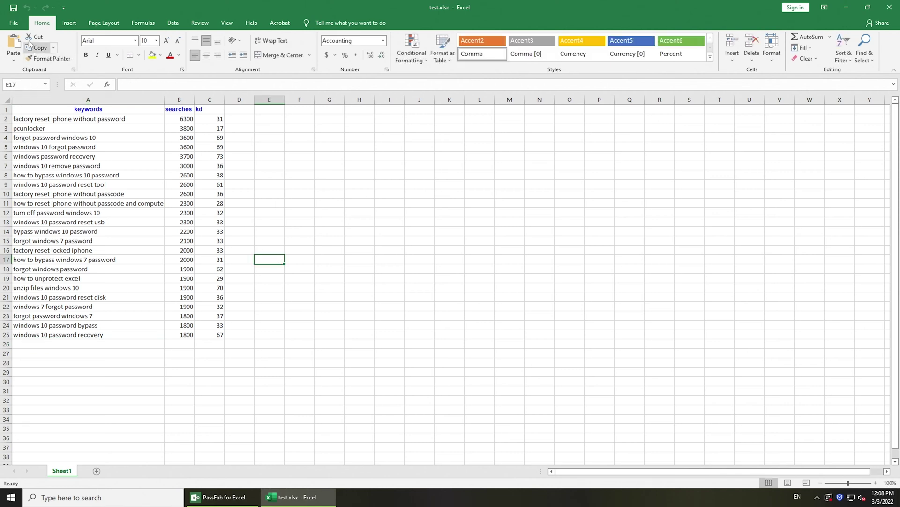
{"action": "left_click", "coordinate": [24, 32]}
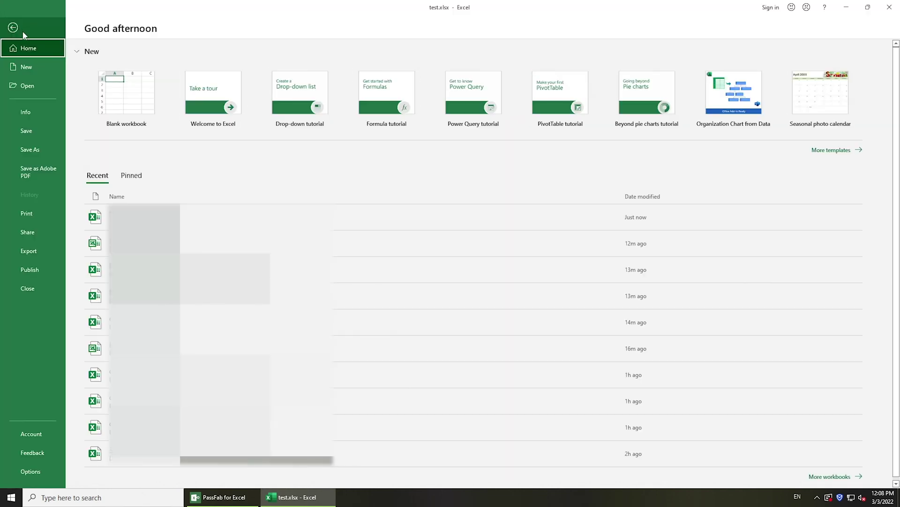
{"action": "left_click", "coordinate": [39, 112]}
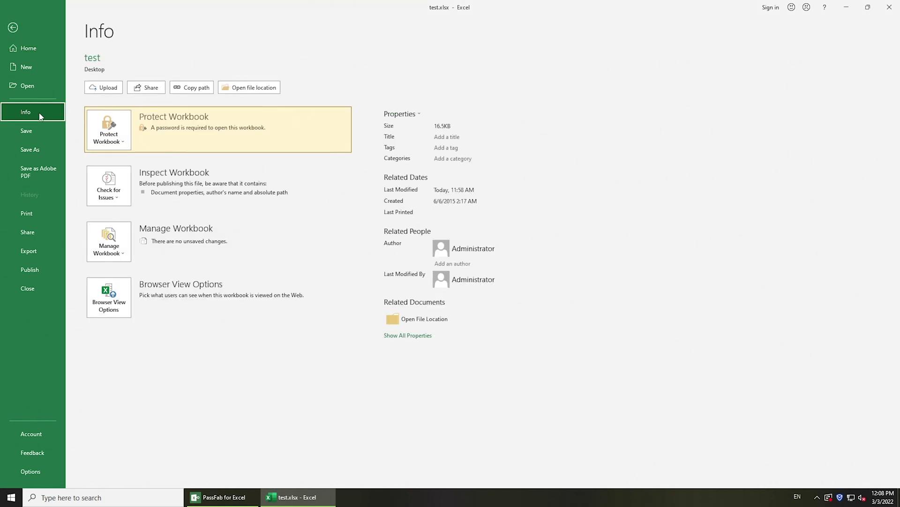
{"action": "left_click", "coordinate": [121, 142]}
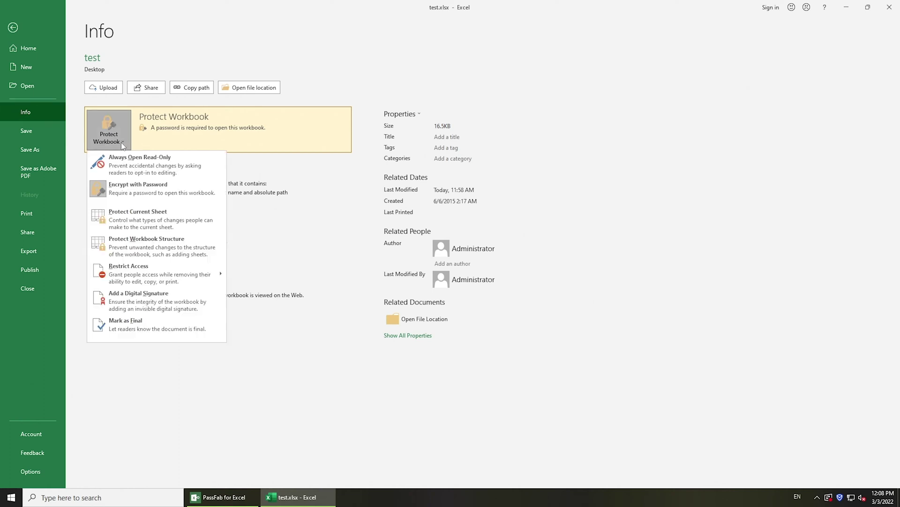
{"action": "left_click", "coordinate": [100, 192]}
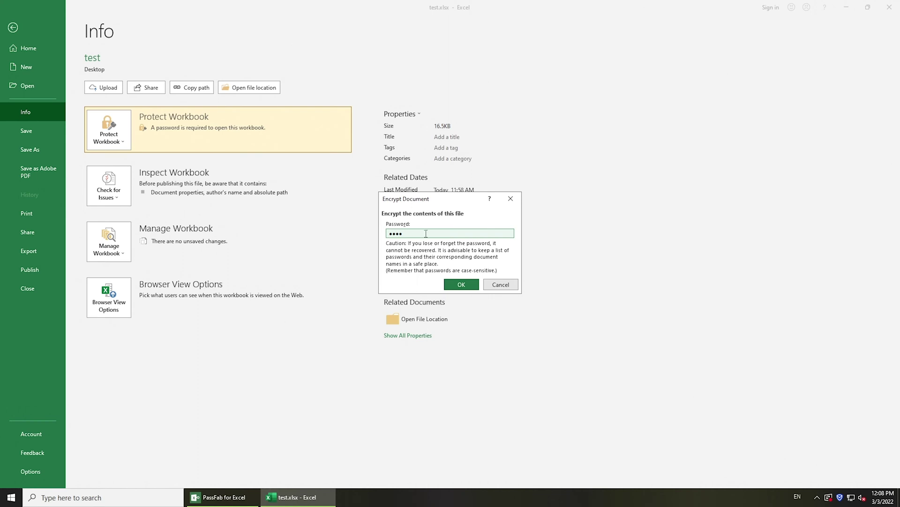
Step: Clear the open password, save test.xlsx without it, and close Excel
{"action": "double_click", "coordinate": [390, 232]}
{"action": "key", "text": "BackSpace"}
{"action": "left_click", "coordinate": [455, 283]}
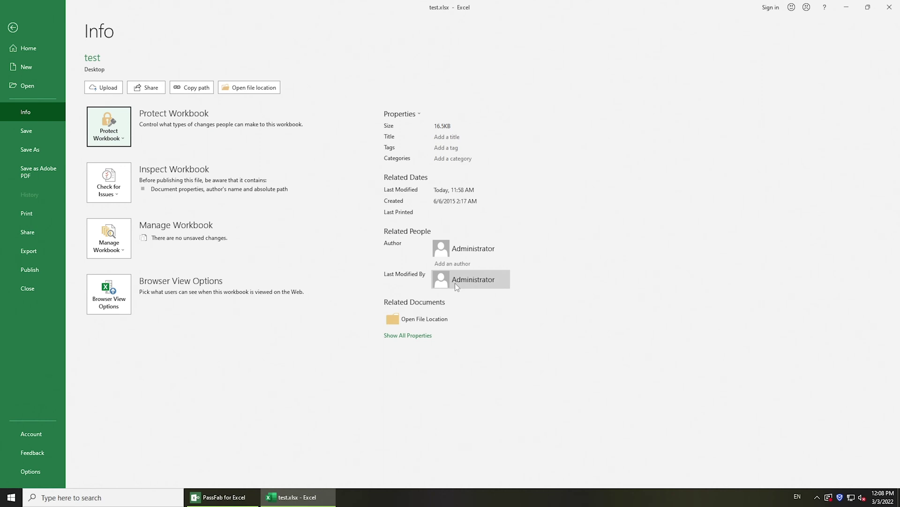
{"action": "left_click", "coordinate": [40, 134]}
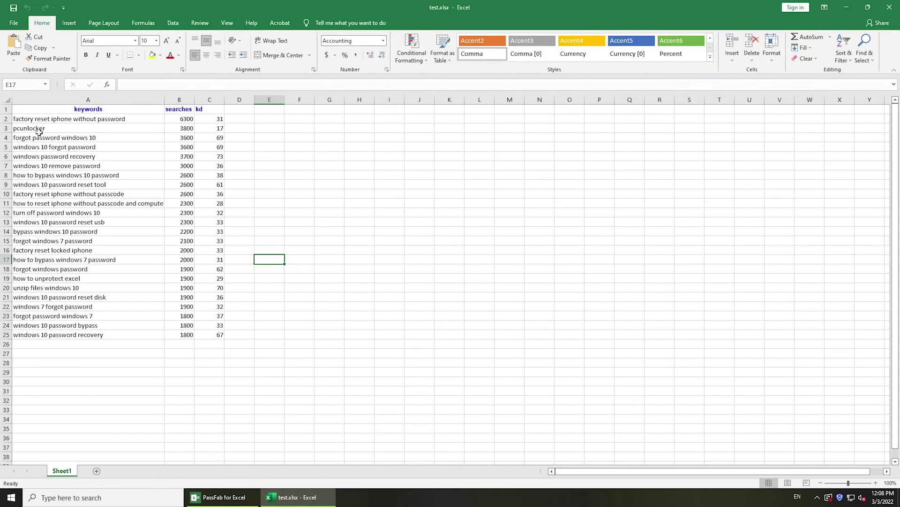
{"action": "left_click", "coordinate": [888, 6]}
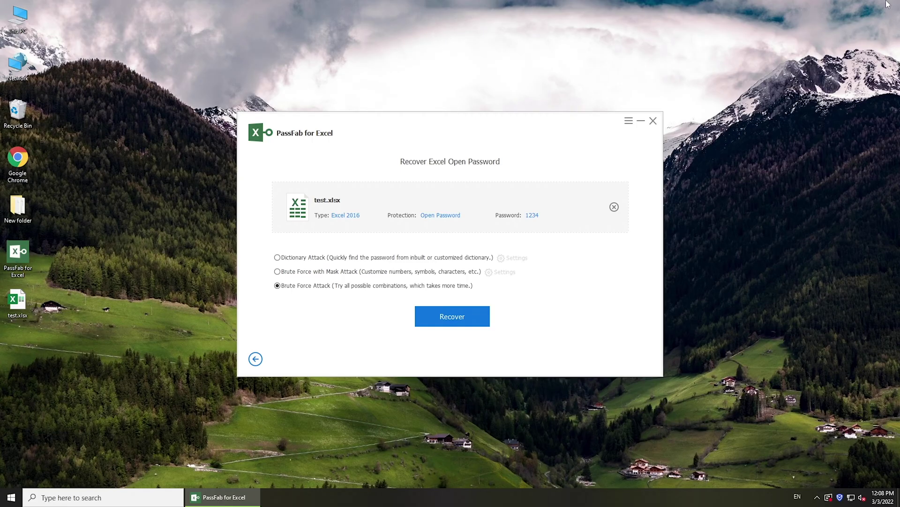
Step: Reopen test.xlsx, dismiss the protected-sheet warning, and attempt Unprotect Sheet on Sheet1
{"action": "double_click", "coordinate": [17, 303]}
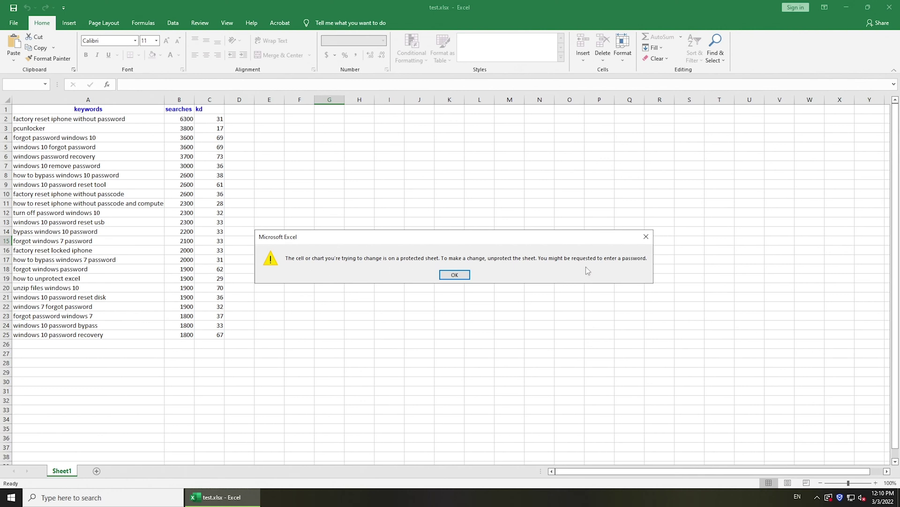
{"action": "left_click", "coordinate": [457, 275]}
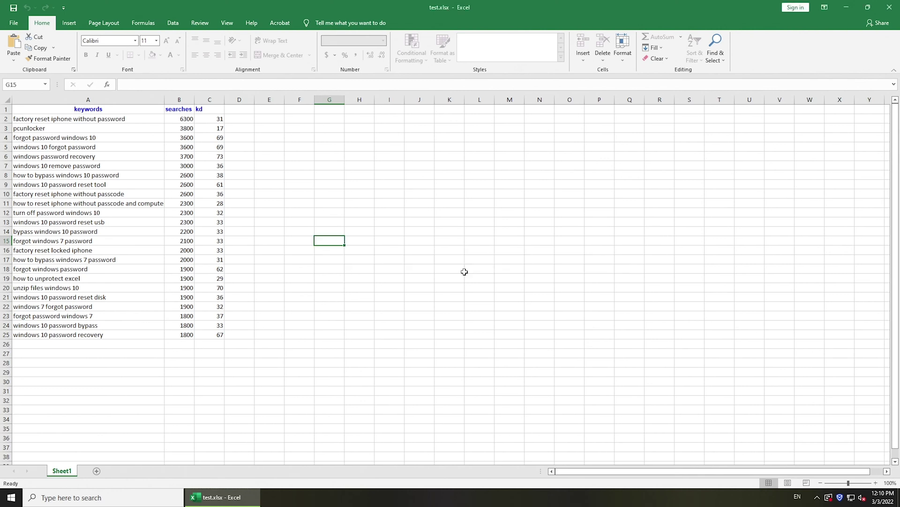
{"action": "left_click", "coordinate": [15, 23]}
{"action": "left_click", "coordinate": [33, 110]}
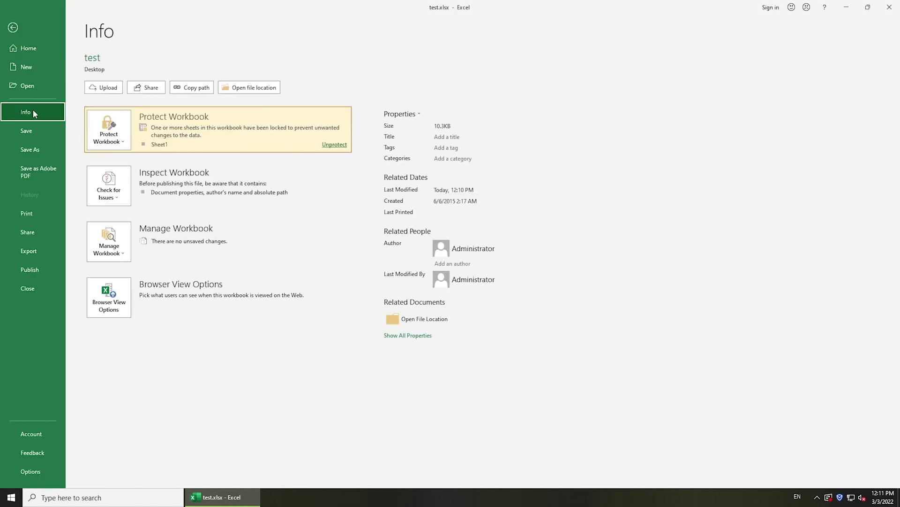
{"action": "left_click", "coordinate": [113, 134]}
{"action": "left_click", "coordinate": [138, 215]}
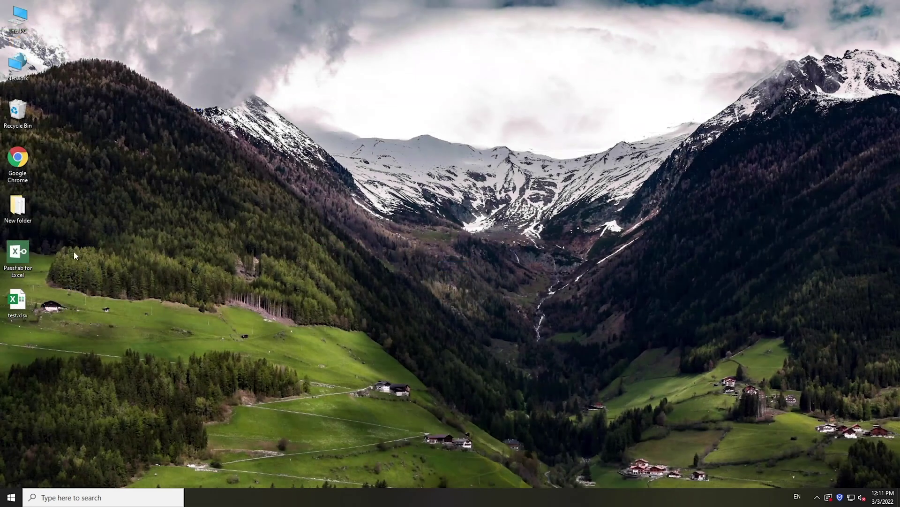
Step: Launch PassFab and remove the restriction password from test.xlsx
{"action": "double_click", "coordinate": [33, 251]}
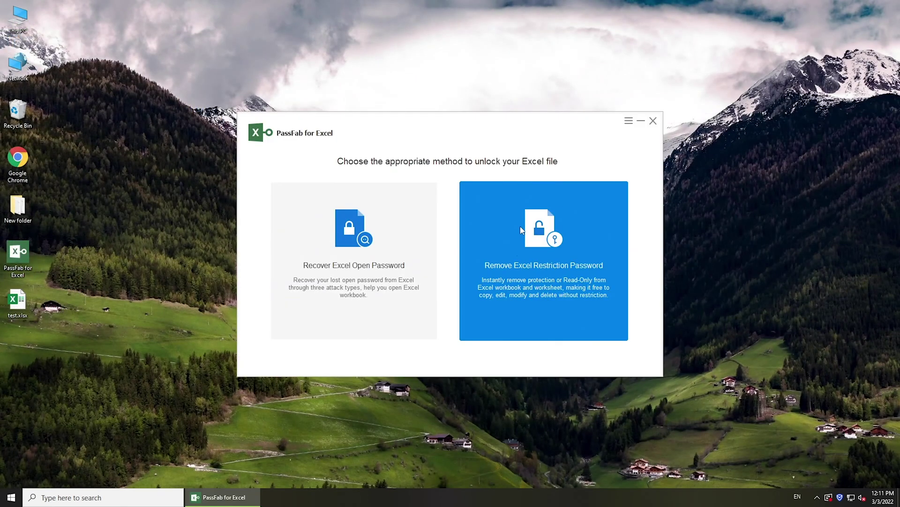
{"action": "left_click", "coordinate": [549, 257]}
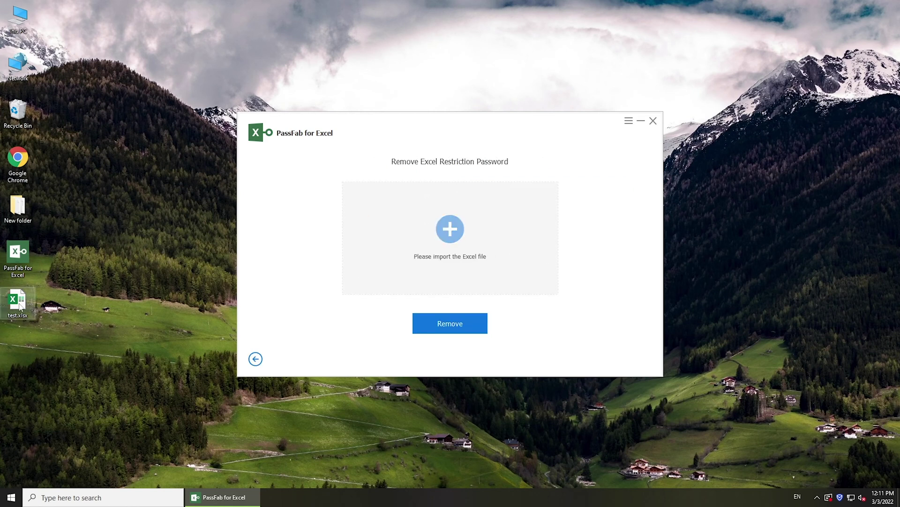
{"action": "mouse_move", "coordinate": [17, 303]}
{"action": "left_mouse_down"}
{"action": "mouse_move", "coordinate": [120, 305]}
{"action": "mouse_move", "coordinate": [465, 239]}
{"action": "left_mouse_up"}
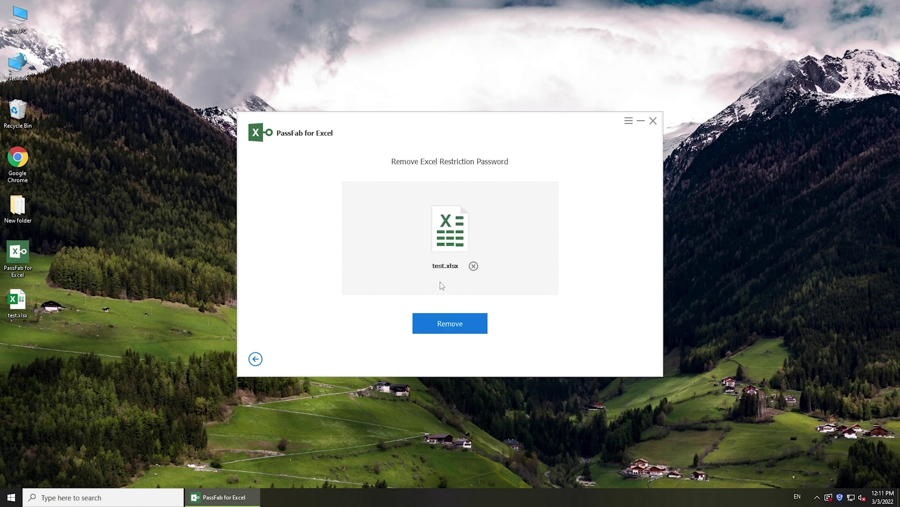
{"action": "left_click", "coordinate": [445, 323]}
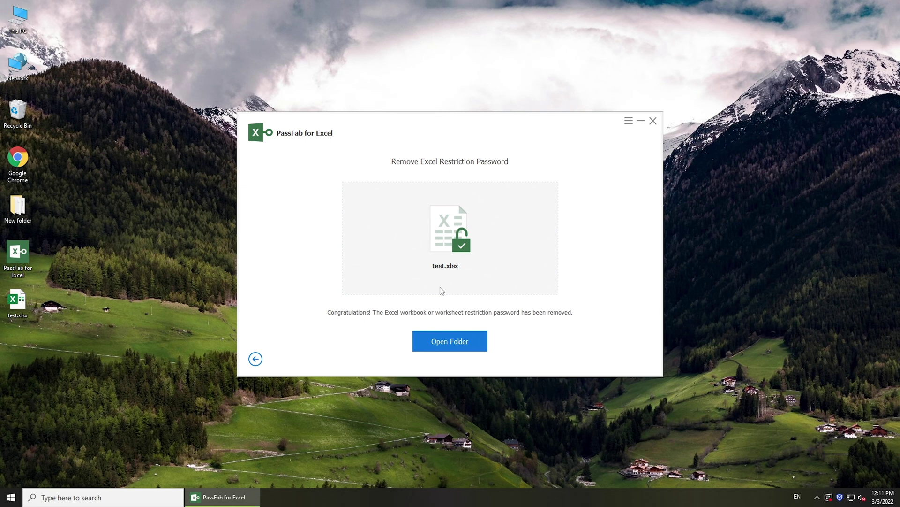
Step: Open the unlocked copy test_20223341139.xlsx and start typing 'you can edit now' in G19
{"action": "left_click", "coordinate": [444, 348]}
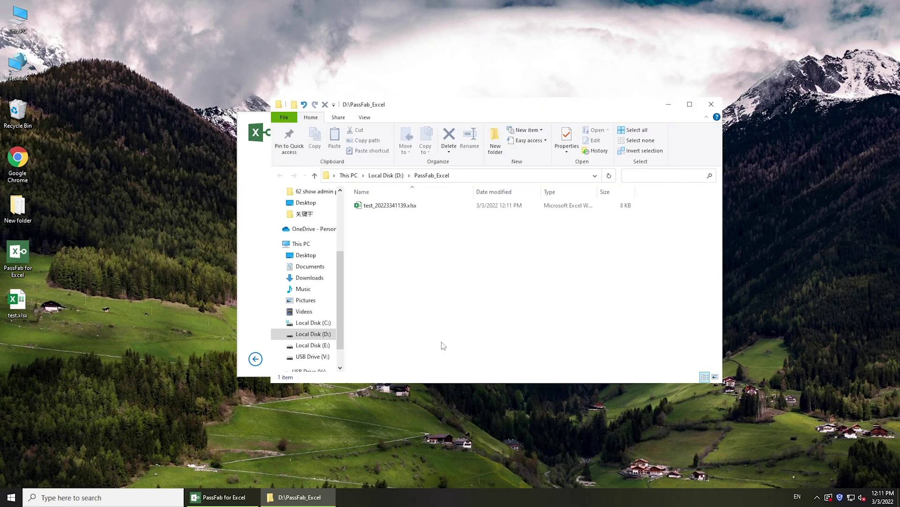
{"action": "double_click", "coordinate": [439, 208]}
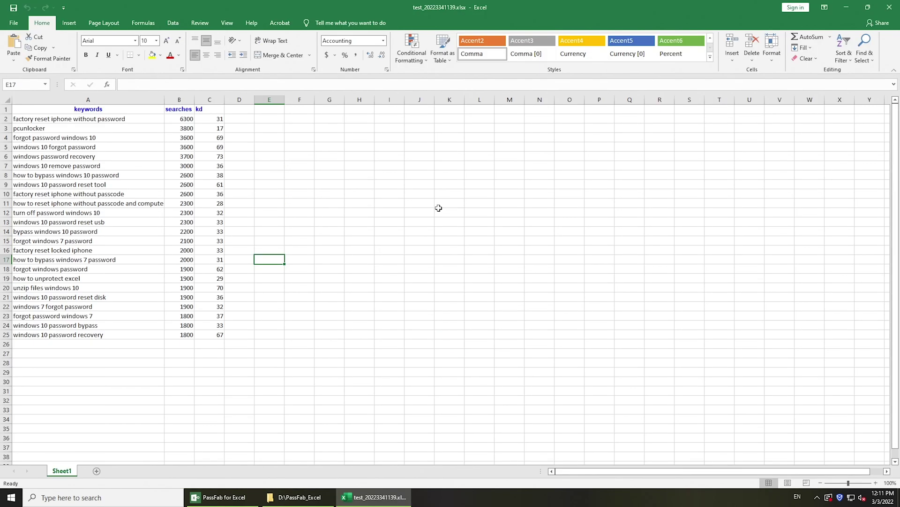
{"action": "left_click", "coordinate": [301, 256]}
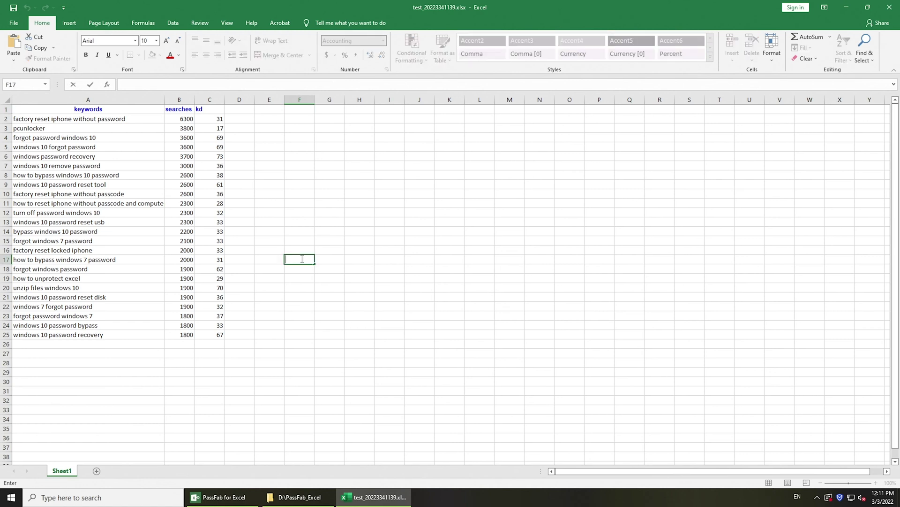
{"action": "double_click", "coordinate": [322, 280]}
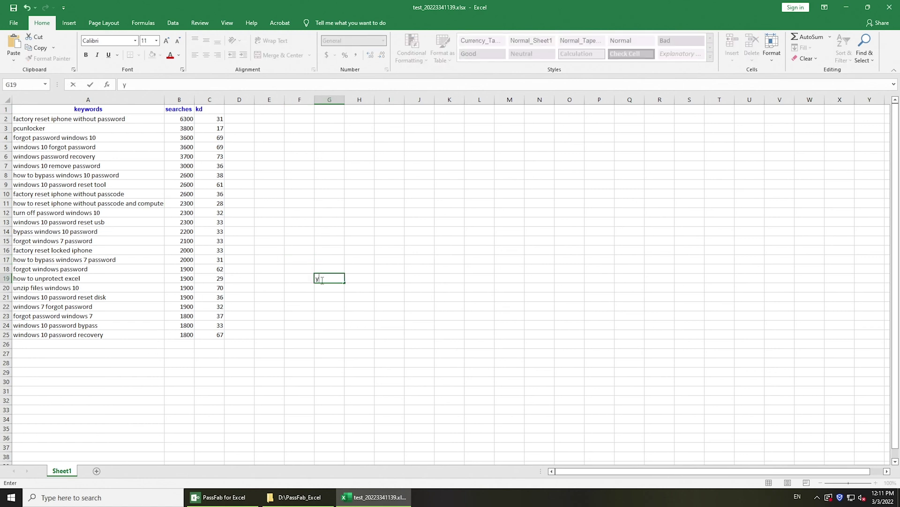
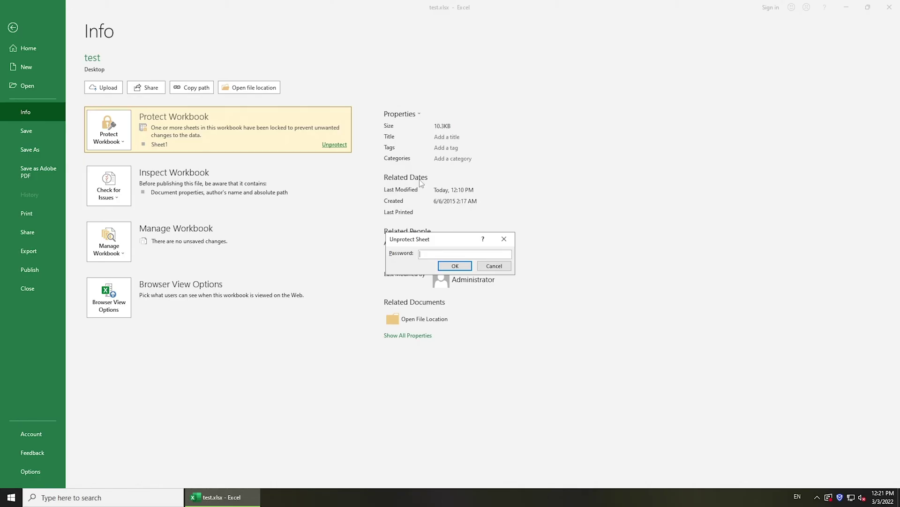
Step: Submit a guessed Sheet1 password and dismiss the incorrect-password warning
{"action": "key", "text": "Return"}
{"action": "left_click", "coordinate": [455, 274]}
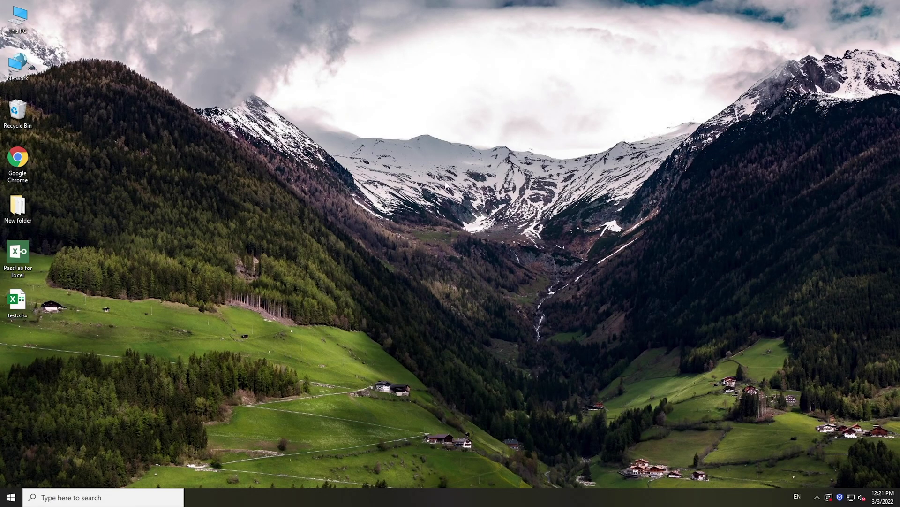
Step: Copy test.xlsx and paste a duplicate onto the desktop
{"action": "right_click", "coordinate": [19, 302]}
{"action": "left_click", "coordinate": [46, 248]}
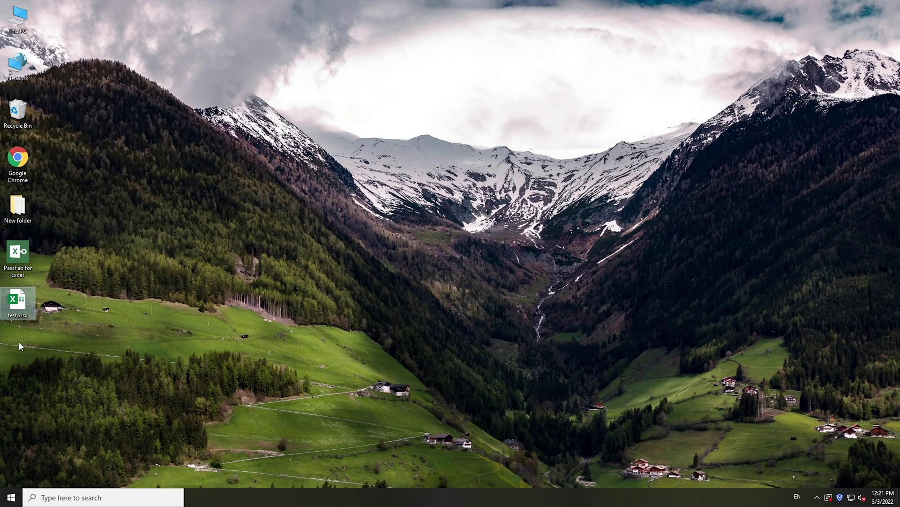
{"action": "right_click", "coordinate": [18, 337]}
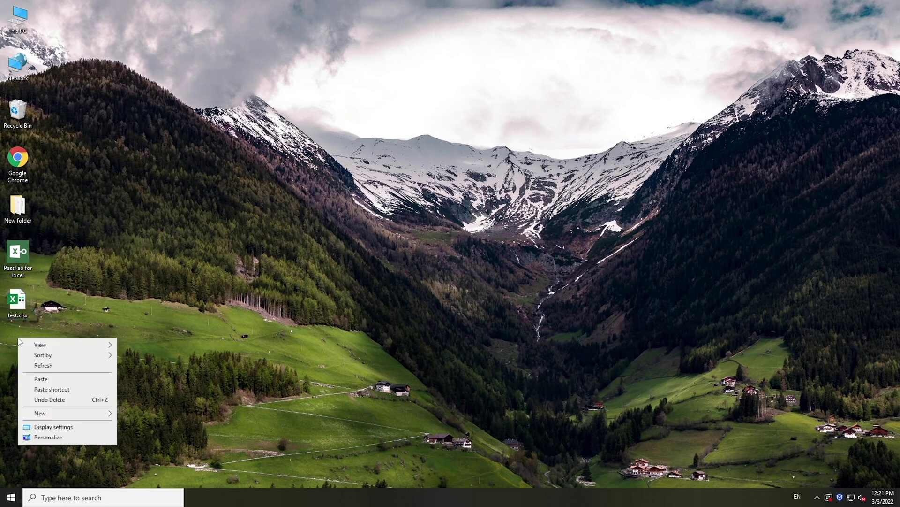
{"action": "left_click", "coordinate": [41, 379]}
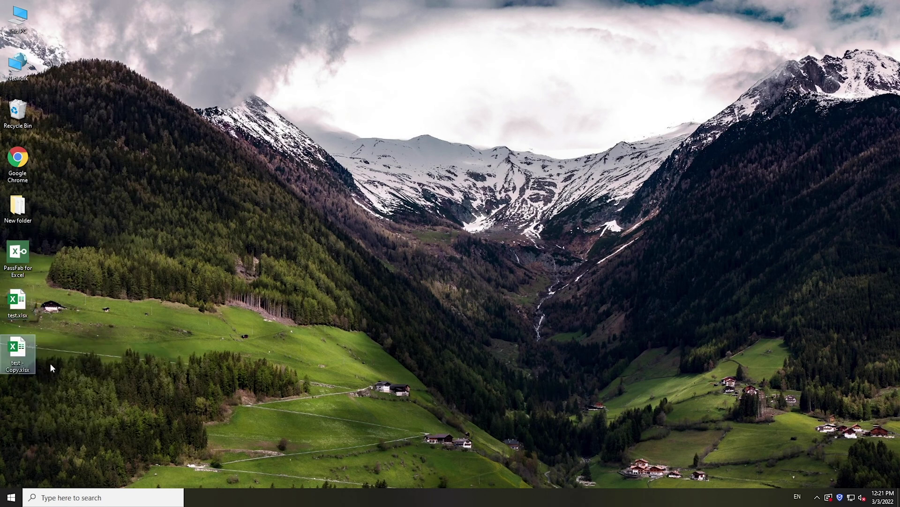
Step: Rename the duplicate to test - Copy.zip and confirm the extension change
{"action": "right_click", "coordinate": [18, 372]}
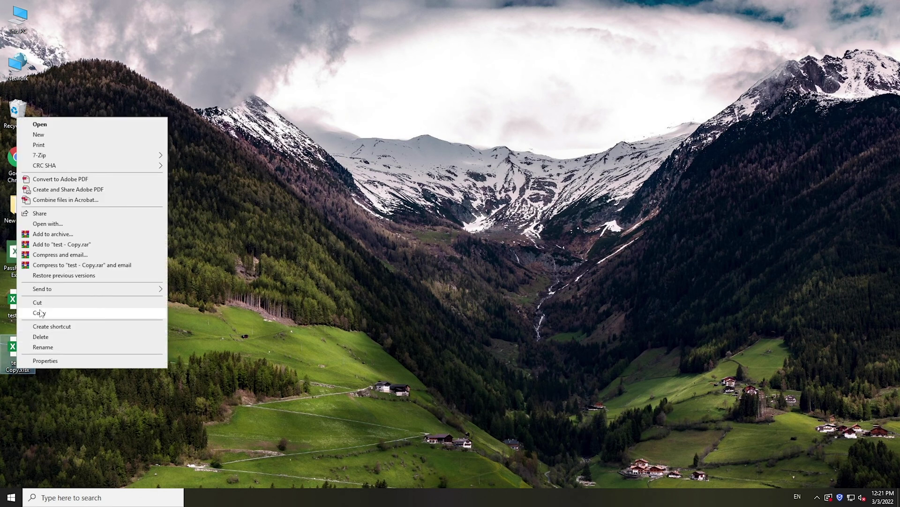
{"action": "left_click", "coordinate": [41, 346]}
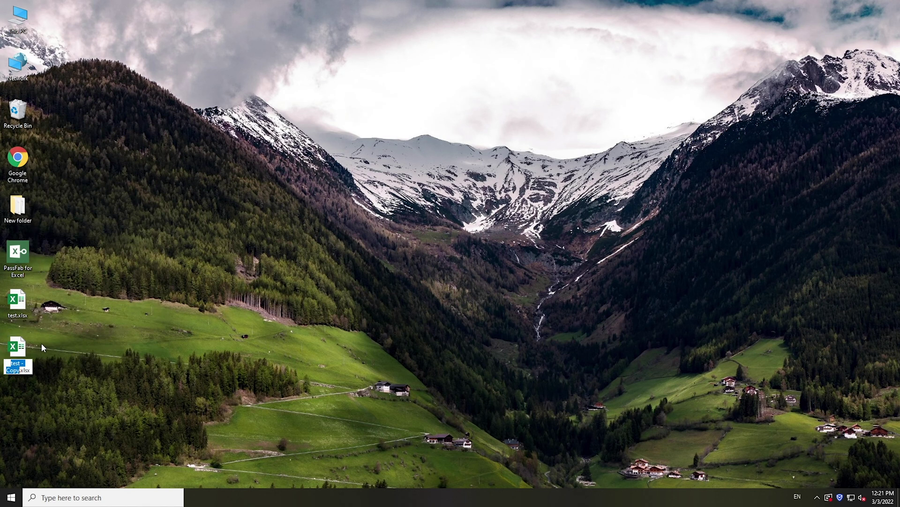
{"action": "double_click", "coordinate": [31, 369]}
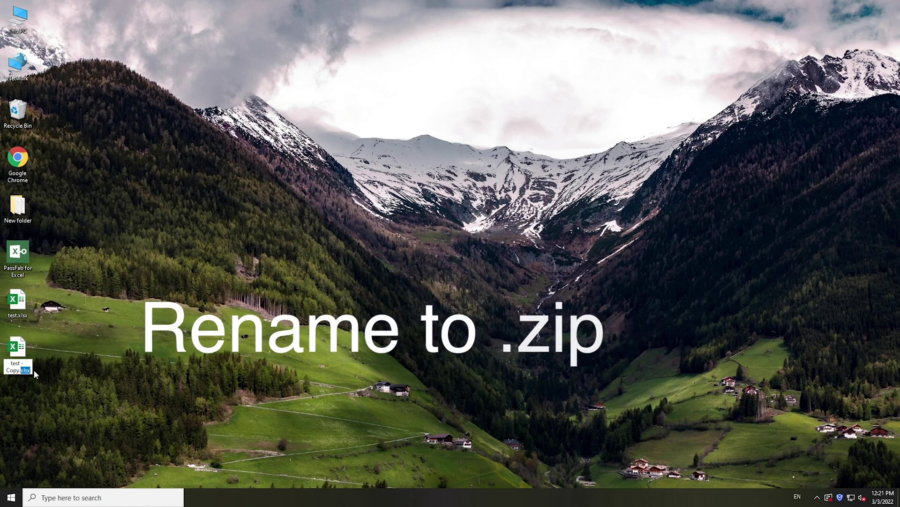
{"action": "type", "text": "zip"}
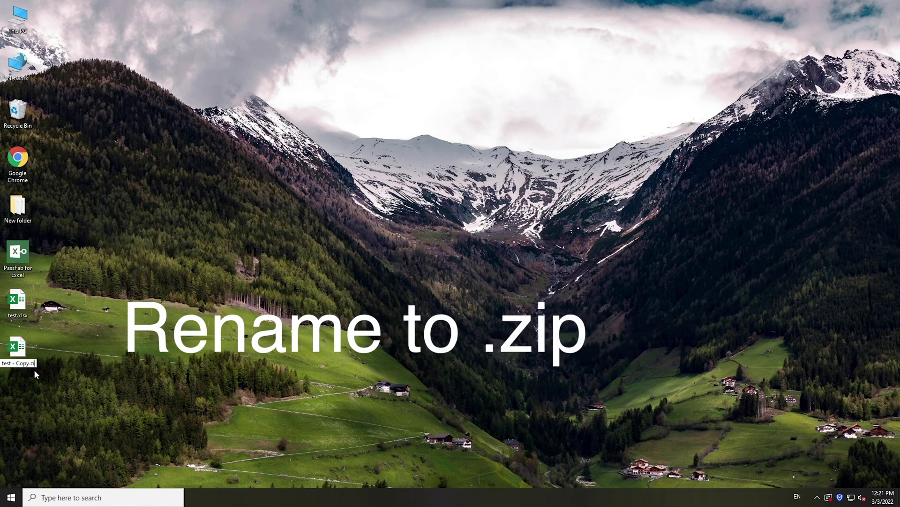
{"action": "key", "text": "Return"}
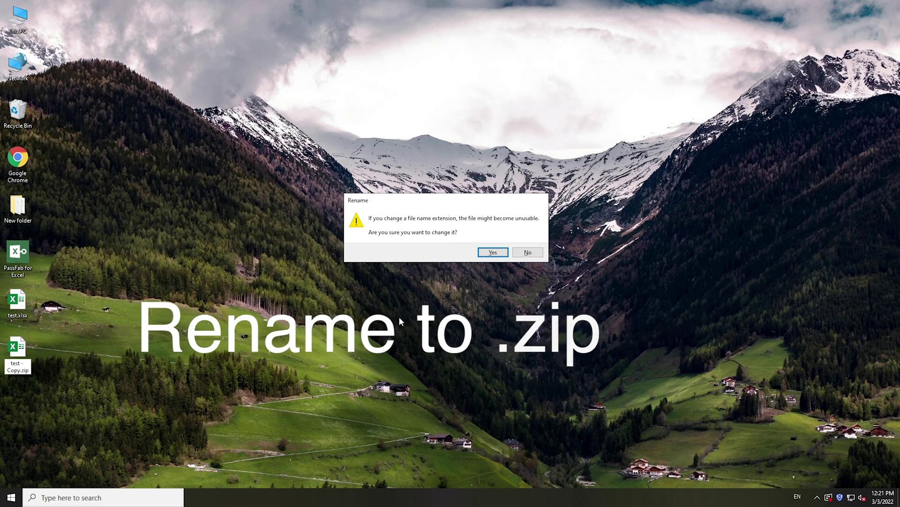
{"action": "left_click", "coordinate": [484, 255]}
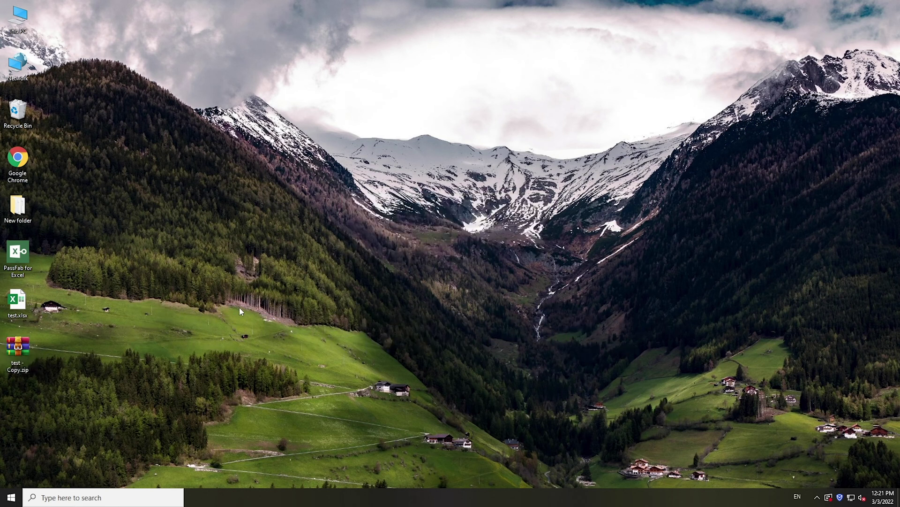
Step: Open test - Copy.zip, browse to xl\worksheets, and drag sheet1.xml onto the desktop
{"action": "double_click", "coordinate": [18, 346]}
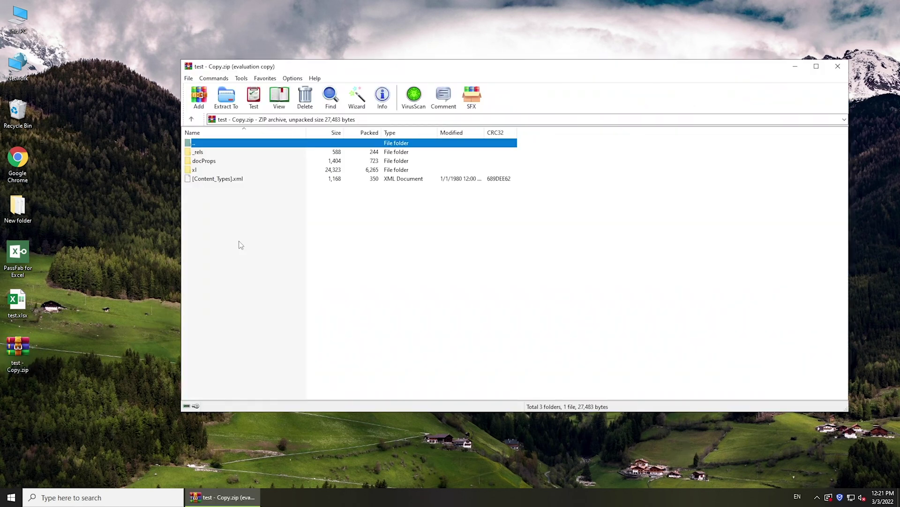
{"action": "left_click", "coordinate": [204, 172]}
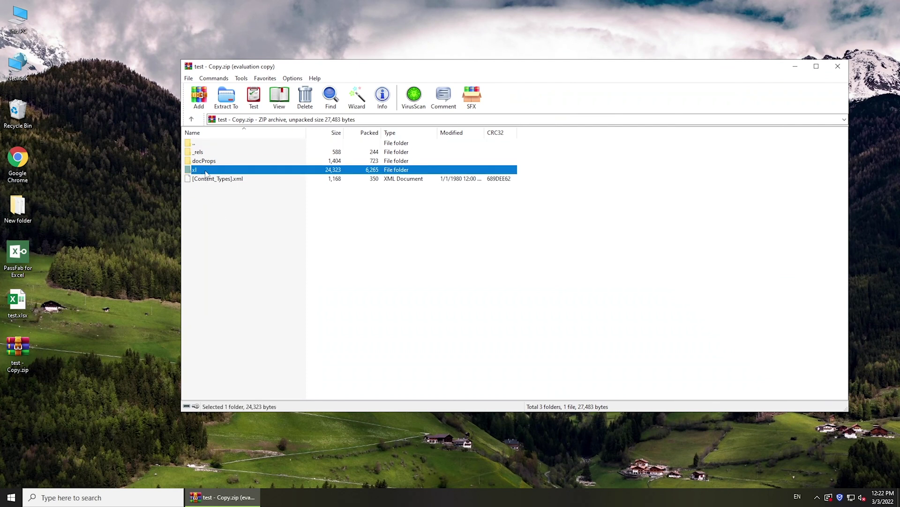
{"action": "double_click", "coordinate": [203, 170]}
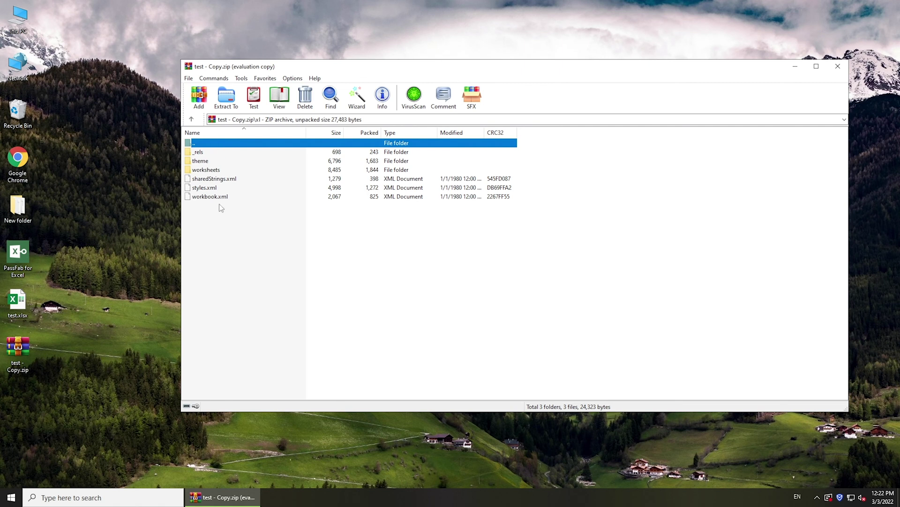
{"action": "double_click", "coordinate": [211, 170]}
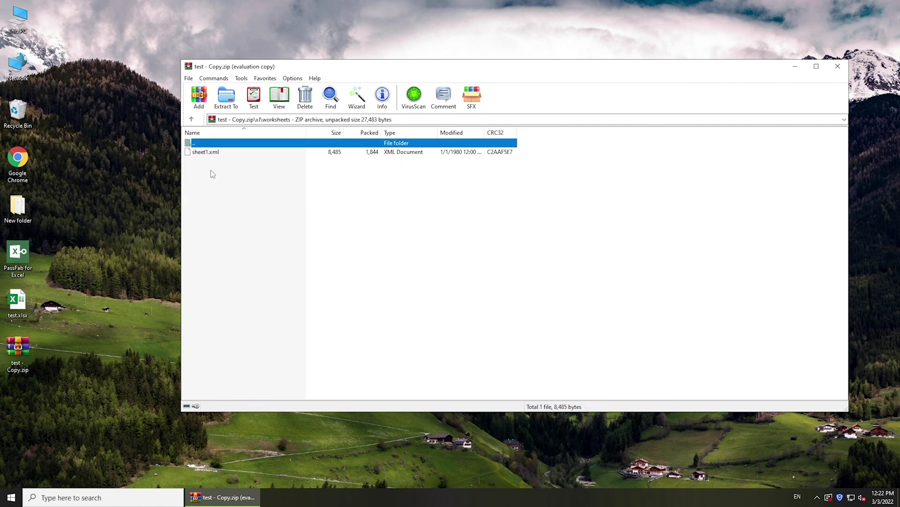
{"action": "mouse_move", "coordinate": [204, 152]}
{"action": "left_mouse_down"}
{"action": "mouse_move", "coordinate": [114, 310]}
{"action": "mouse_move", "coordinate": [30, 393]}
{"action": "left_mouse_up"}
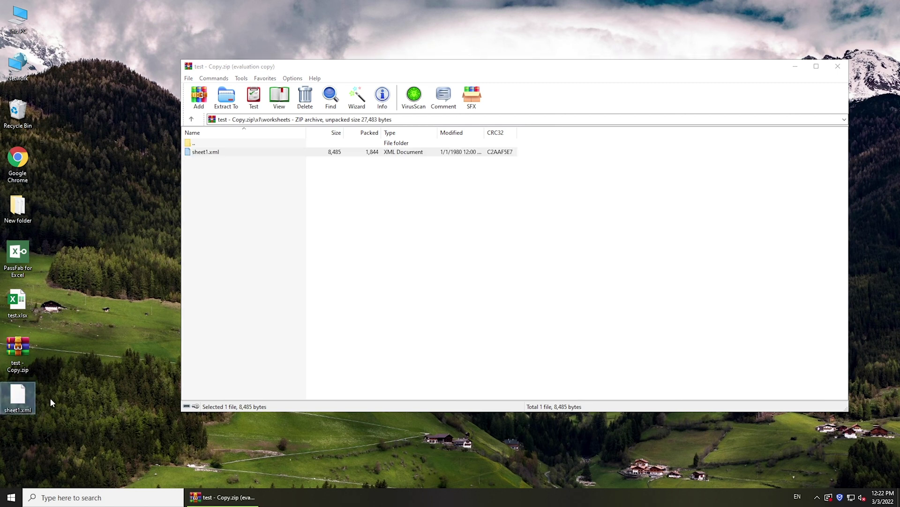
{"action": "right_click", "coordinate": [22, 397]}
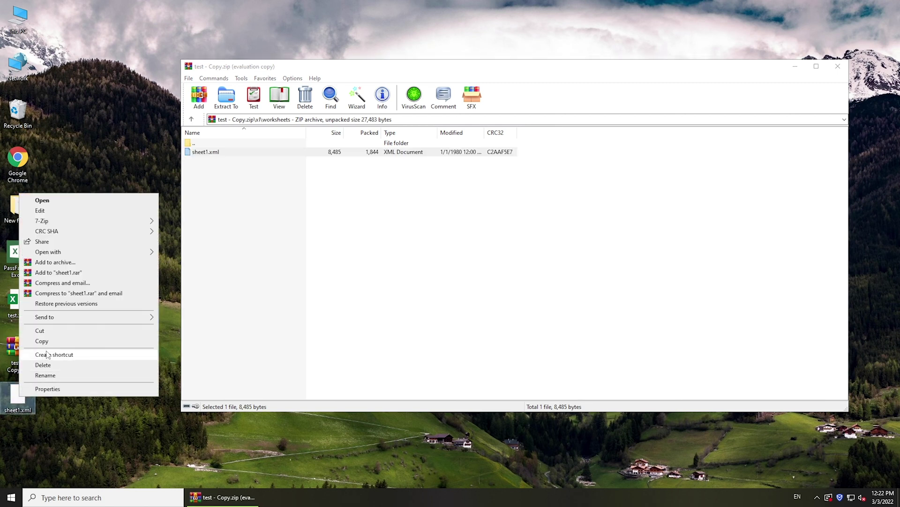
{"action": "mouse_move", "coordinate": [48, 252]}
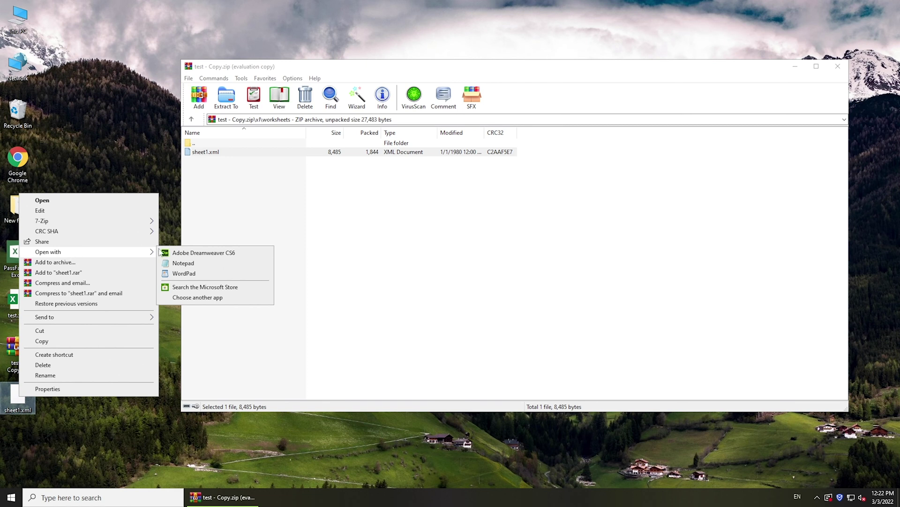
Step: Open sheet1.xml in a maximized Notepad and locate the sheetProtection entry
{"action": "left_click", "coordinate": [191, 263]}
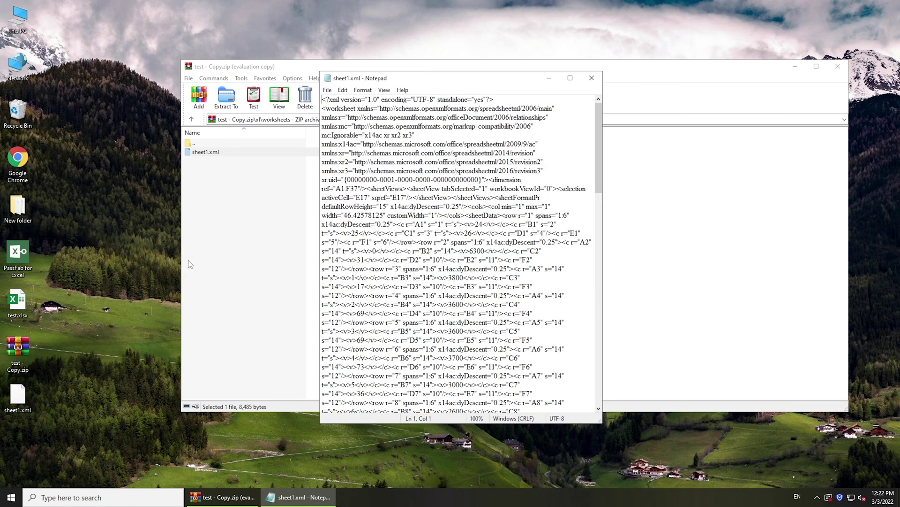
{"action": "left_click", "coordinate": [570, 78]}
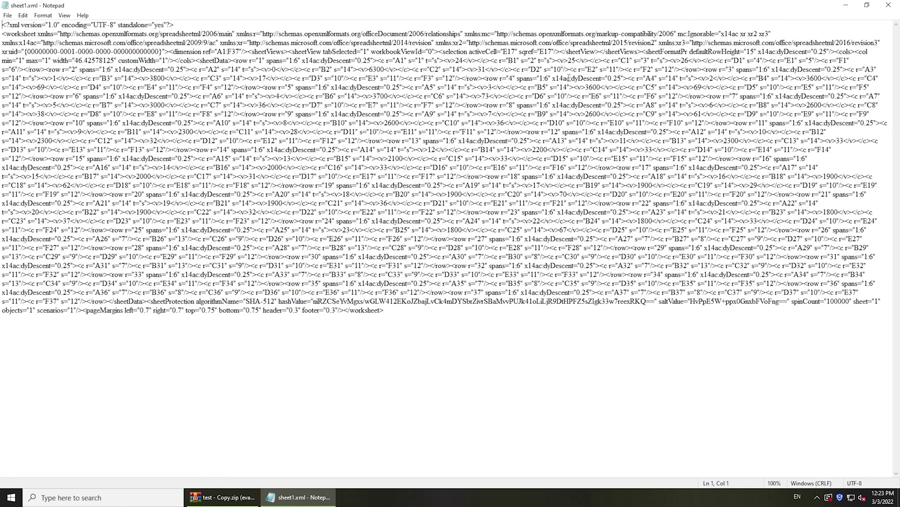
{"action": "key", "text": "ctrl+f"}
{"action": "type", "text": "protection"}
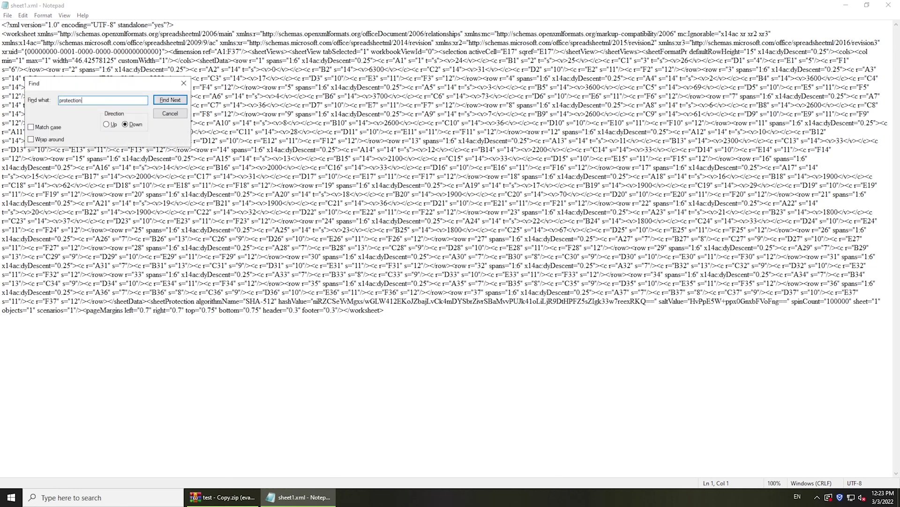
{"action": "key", "text": "Return"}
{"action": "left_click", "coordinate": [171, 115]}
Step: Delete the entire <sheetProtection …/> tag, save sheet1.xml and close Notepad
{"action": "left_click_drag", "start_coordinate": [147, 301], "coordinate": [291, 302]}
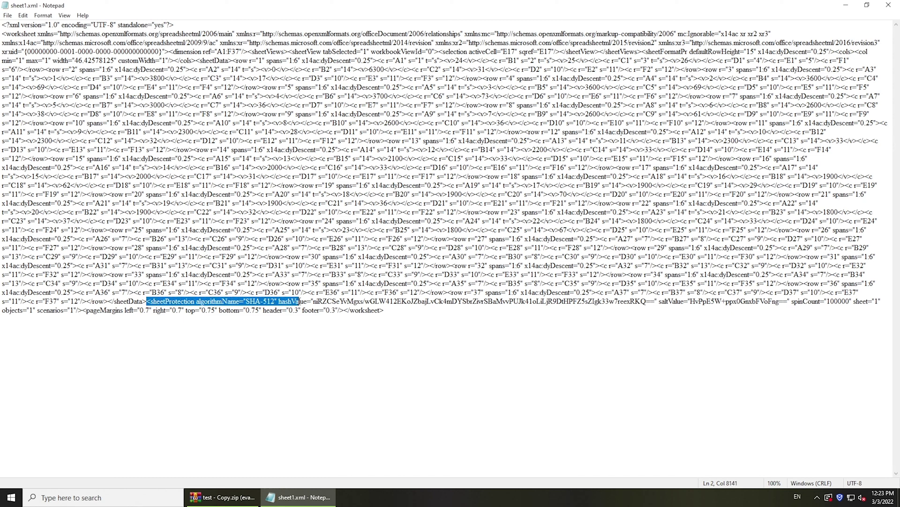
{"action": "left_click_drag", "start_coordinate": [292, 301], "coordinate": [345, 310]}
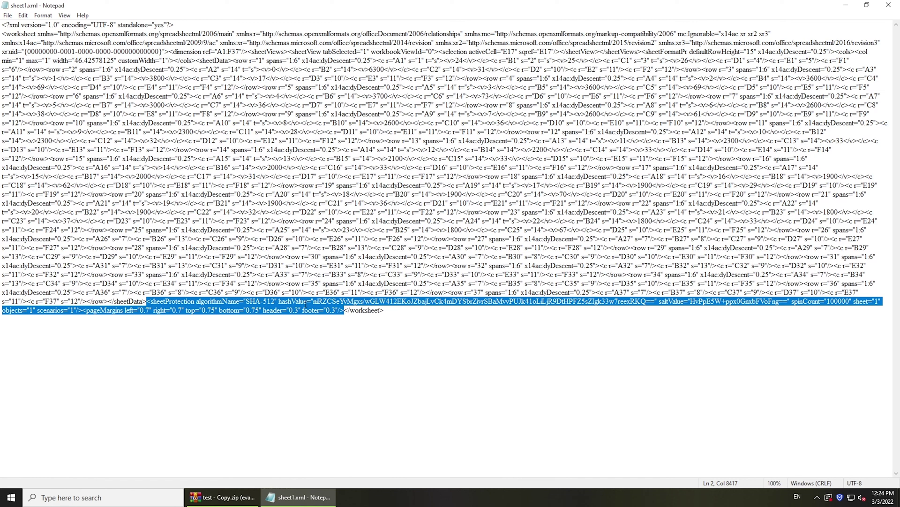
{"action": "key", "text": "Delete"}
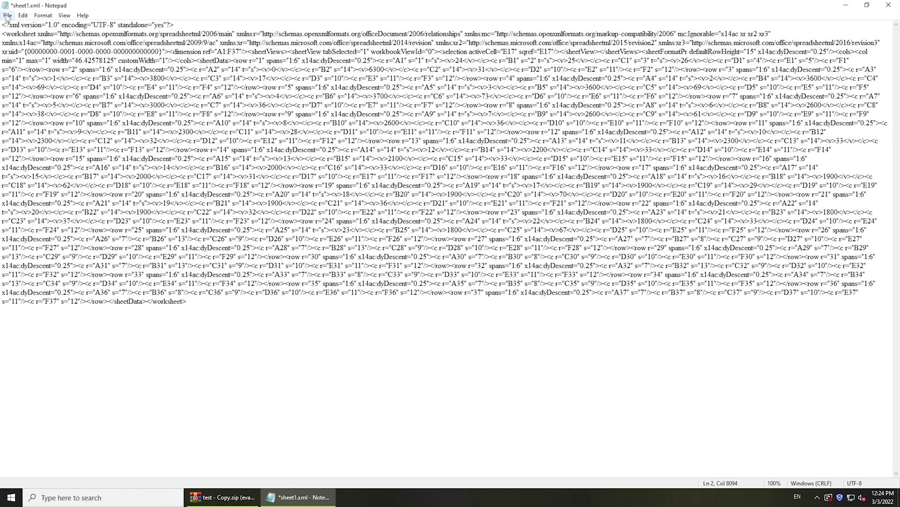
{"action": "left_click", "coordinate": [7, 14]}
{"action": "left_click", "coordinate": [28, 56]}
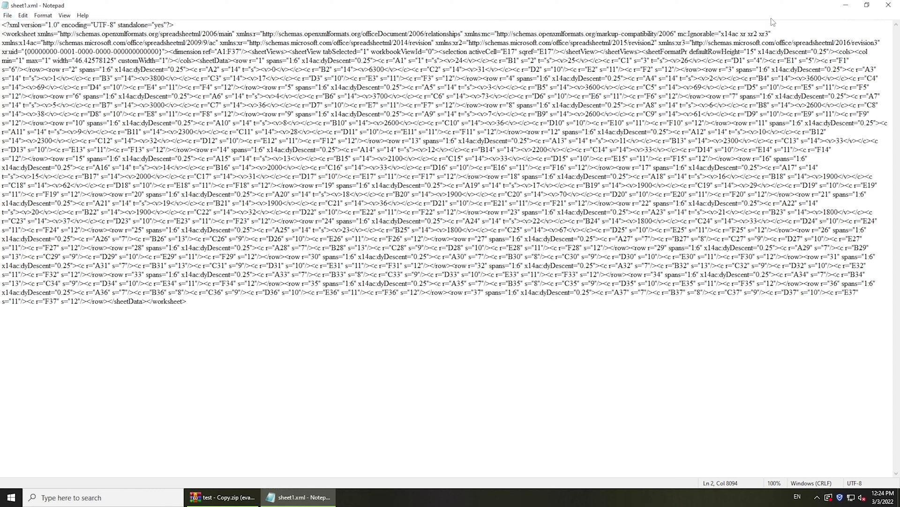
{"action": "left_click", "coordinate": [890, 7]}
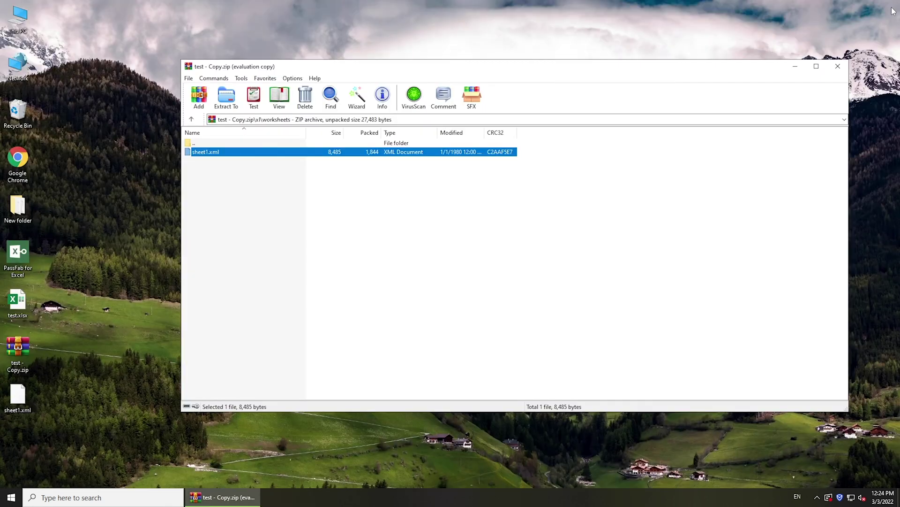
Step: Delete the original sheet1.xml from the archive's worksheets folder
{"action": "right_click", "coordinate": [243, 152]}
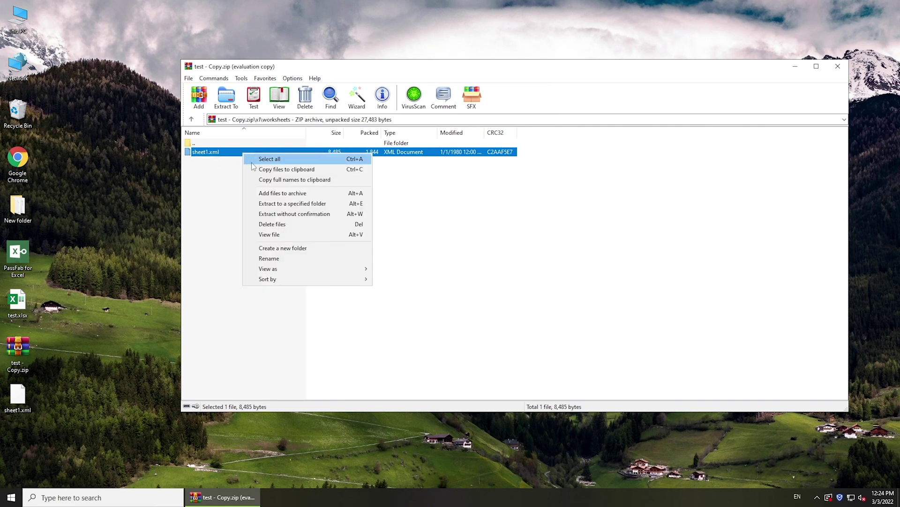
{"action": "left_click", "coordinate": [283, 225]}
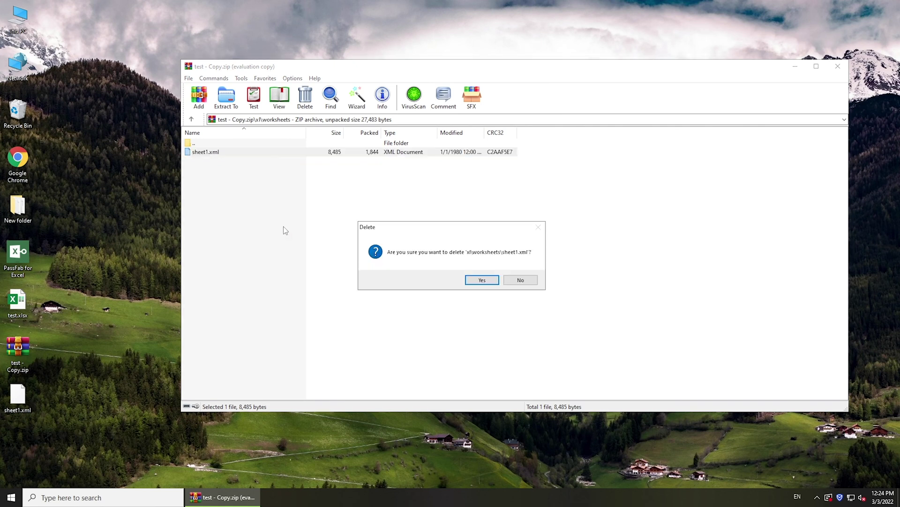
{"action": "left_click", "coordinate": [485, 282]}
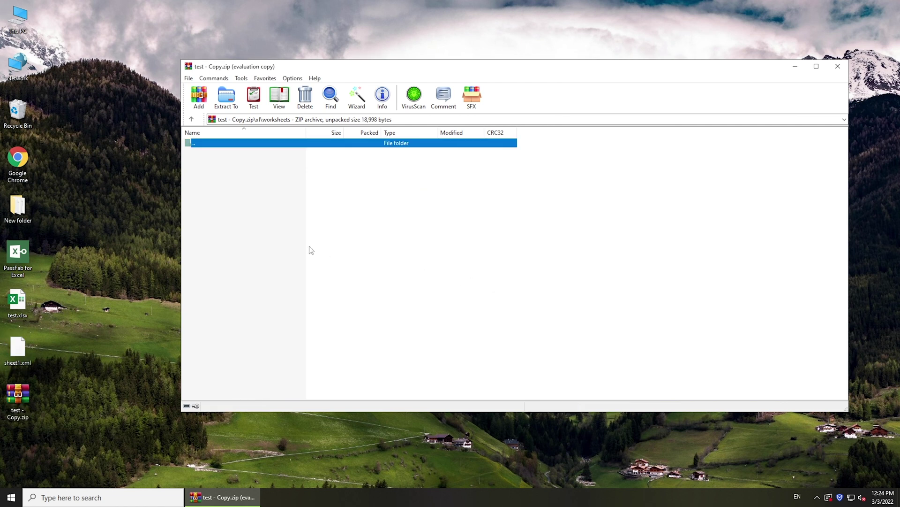
Step: Add the edited desktop sheet1.xml to the worksheets folder, return to the archive root, and close WinRAR
{"action": "left_click_drag", "start_coordinate": [18, 349], "coordinate": [248, 211]}
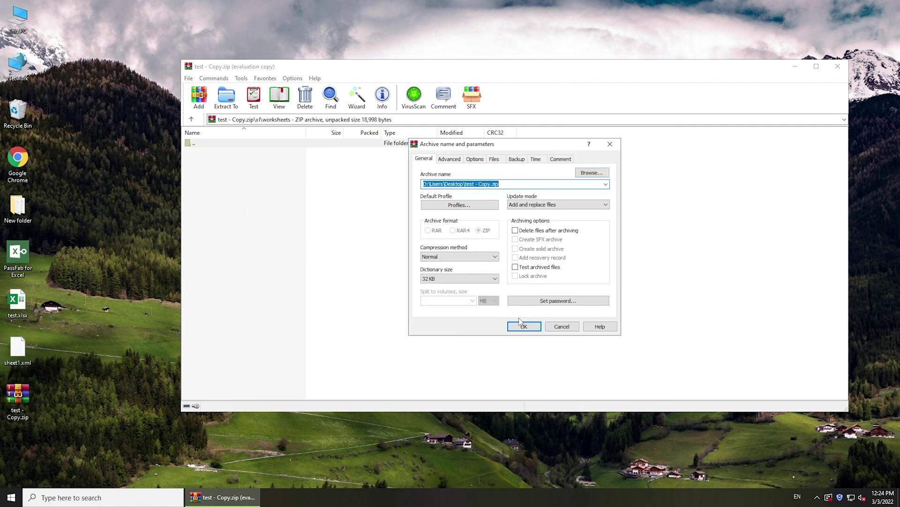
{"action": "left_click", "coordinate": [525, 326]}
{"action": "left_click", "coordinate": [268, 216]}
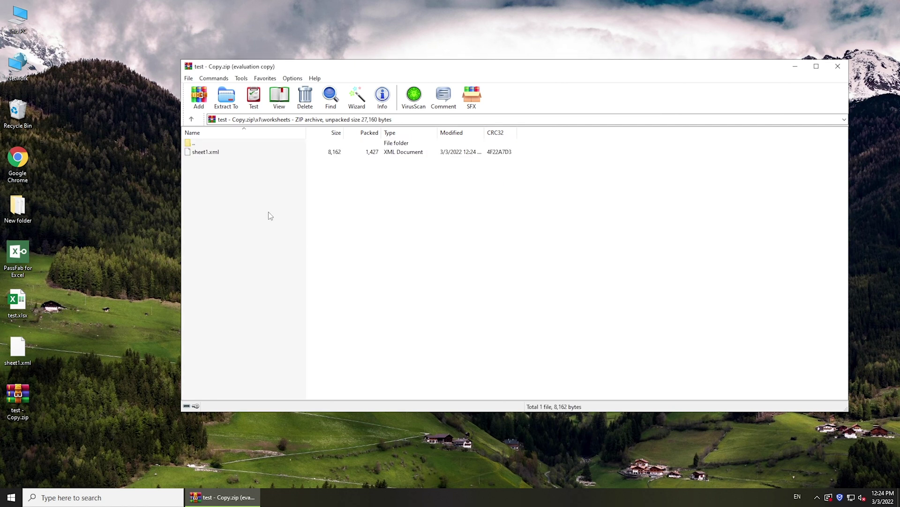
{"action": "left_click", "coordinate": [192, 120]}
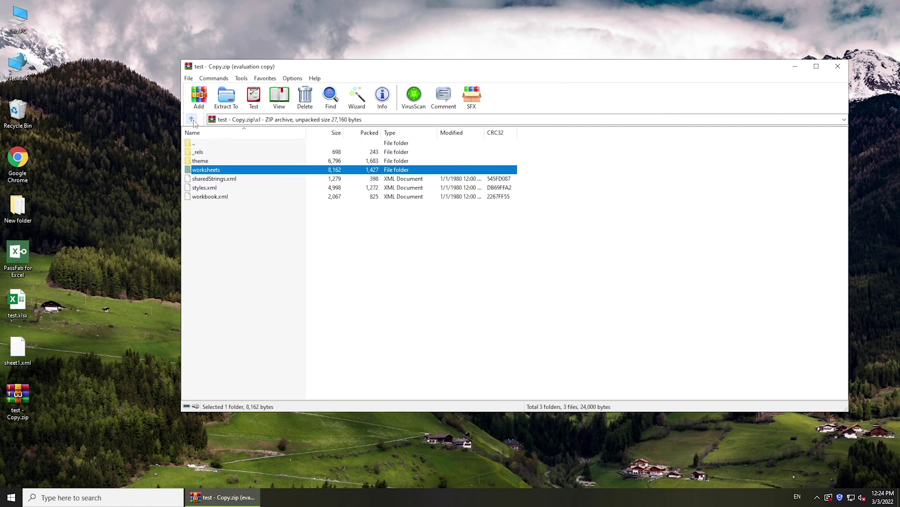
{"action": "left_click", "coordinate": [192, 120]}
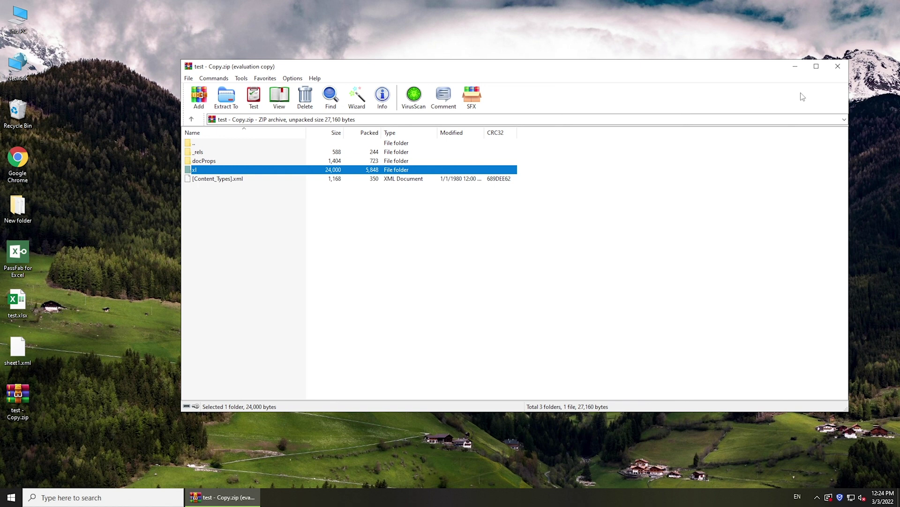
{"action": "left_click", "coordinate": [838, 66]}
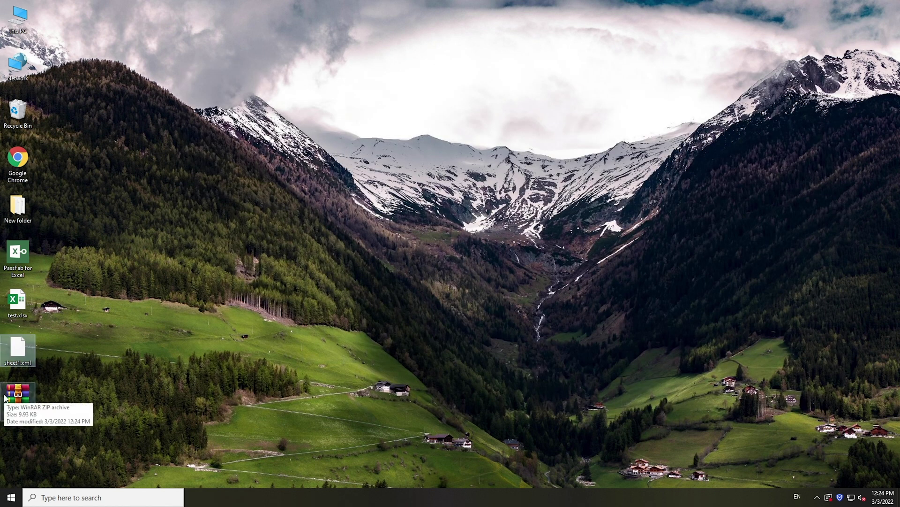
Step: Change the extension of test - Copy.zip to .xlsx, open it in Excel, and select cell F21
{"action": "left_click", "coordinate": [22, 398]}
{"action": "right_click", "coordinate": [22, 397]}
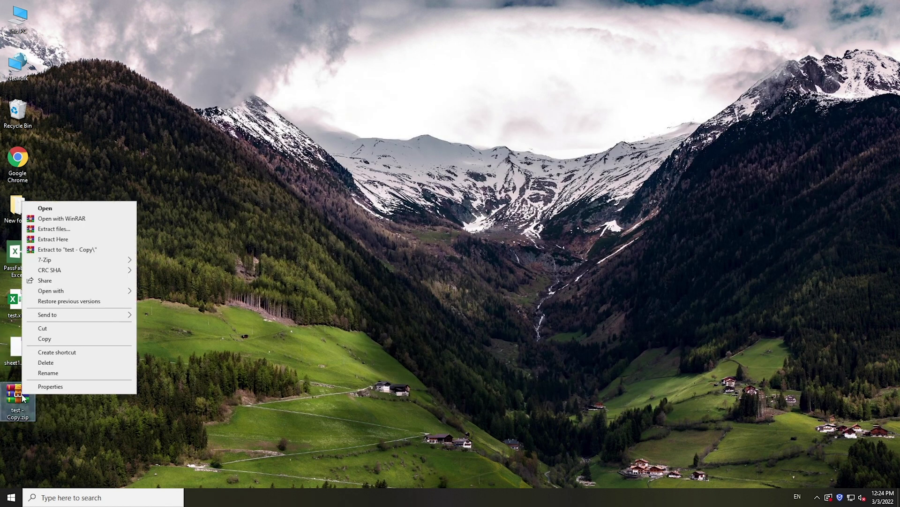
{"action": "left_click", "coordinate": [51, 371]}
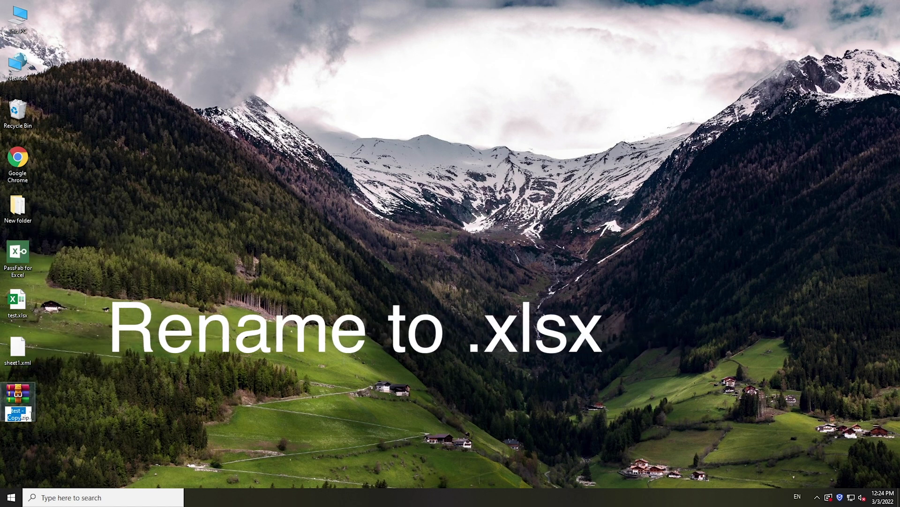
{"action": "left_click_drag", "start_coordinate": [31, 417], "coordinate": [27, 415]}
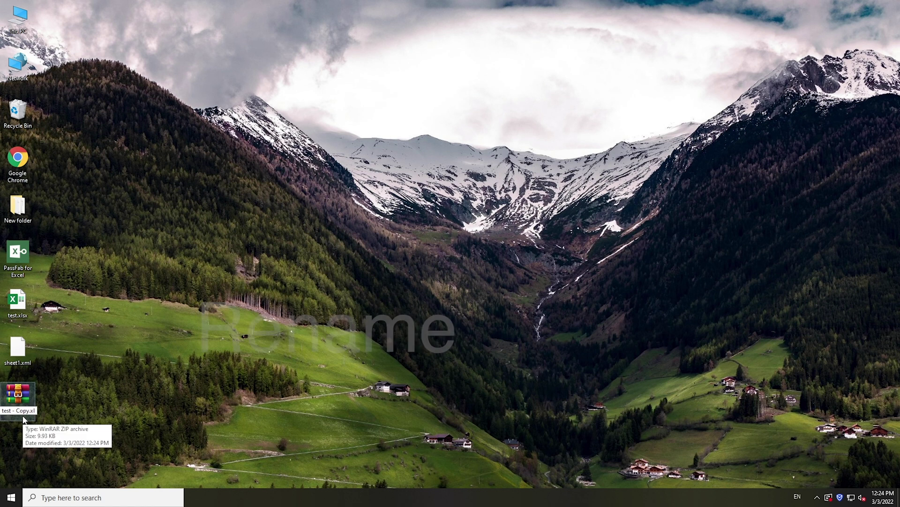
{"action": "key", "text": "BackSpace"}
{"action": "type", "text": "xlsx"}
{"action": "key", "text": "Return"}
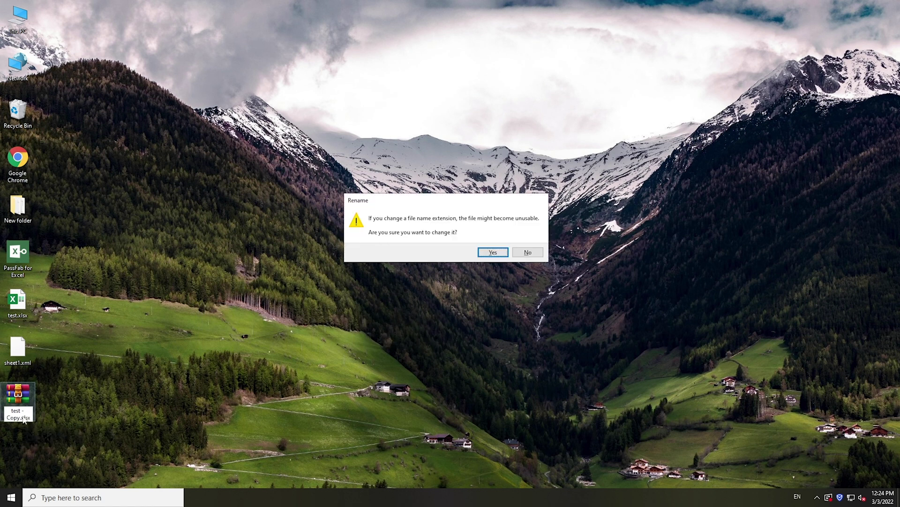
{"action": "key", "text": "Return"}
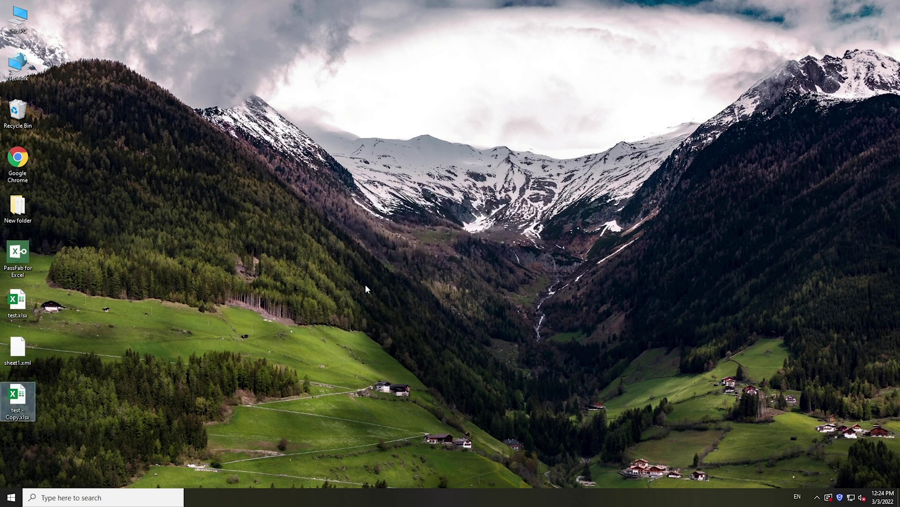
{"action": "double_click", "coordinate": [21, 404]}
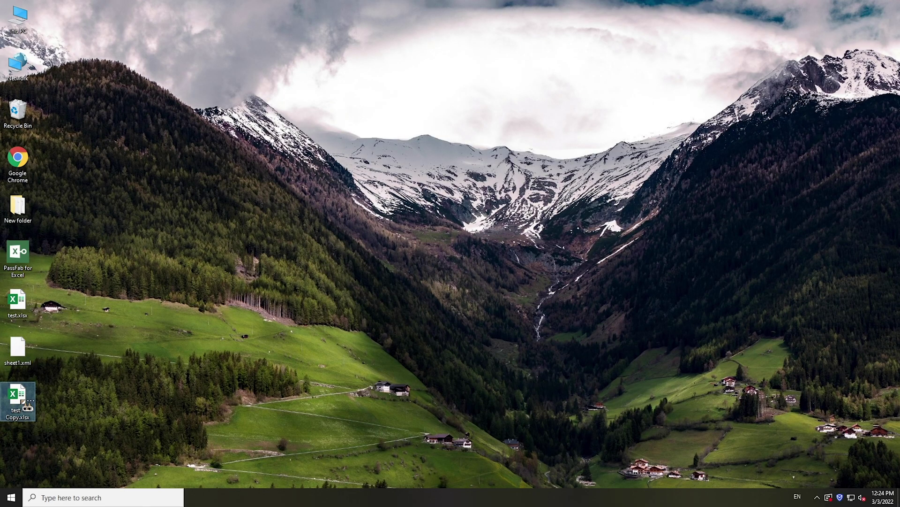
{"action": "left_click", "coordinate": [288, 298]}
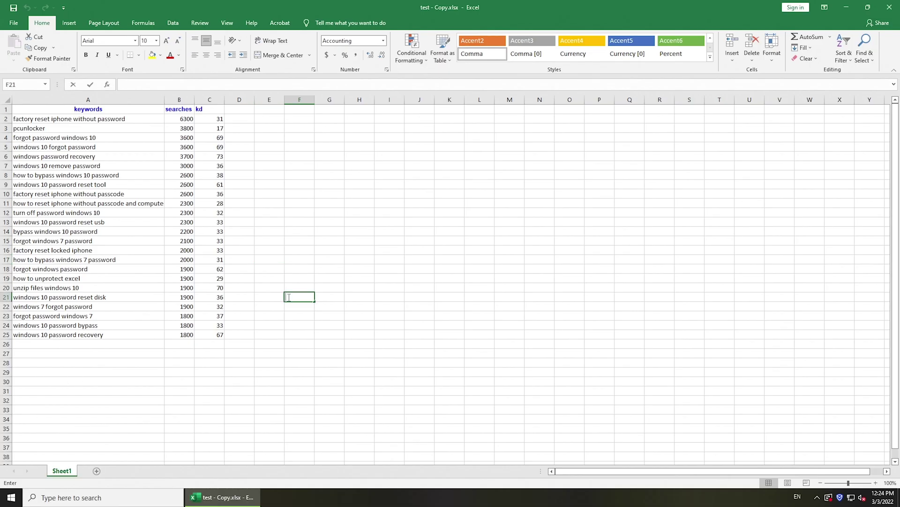